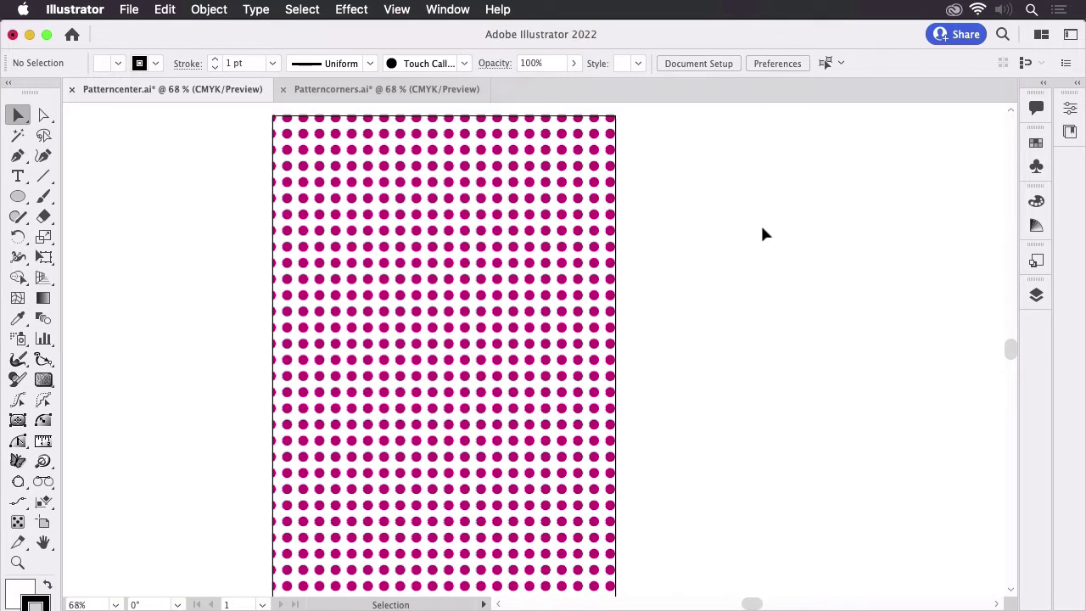
- Switch to the Patterncorners.ai document to view its dot pattern with complete corner dots
left_click(356, 91)
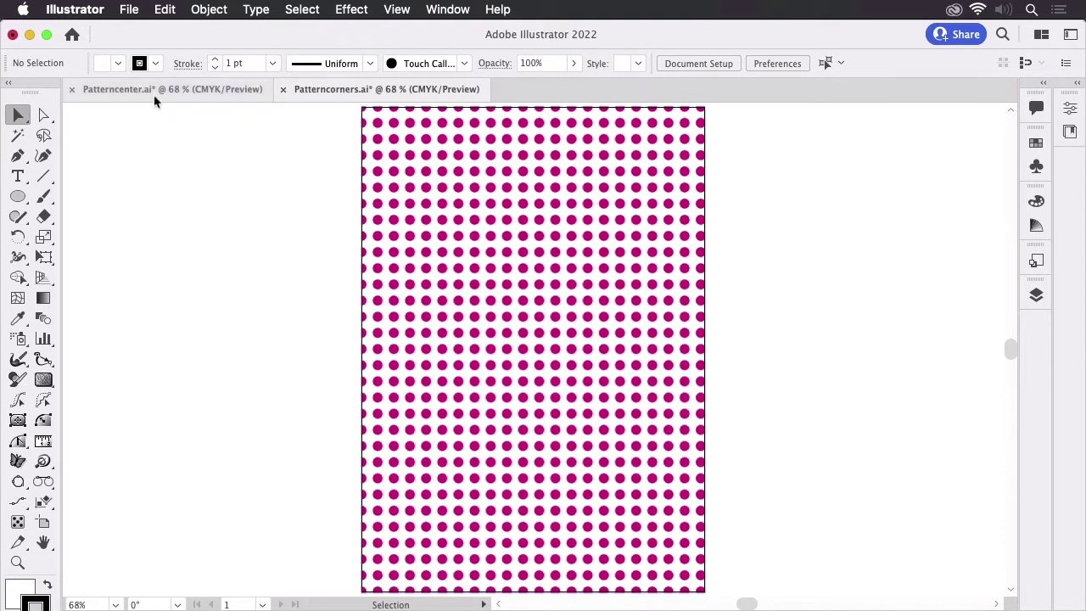
- Minimise Illustrator and bring the Finder Patterns folder window to the front
left_click(30, 34)
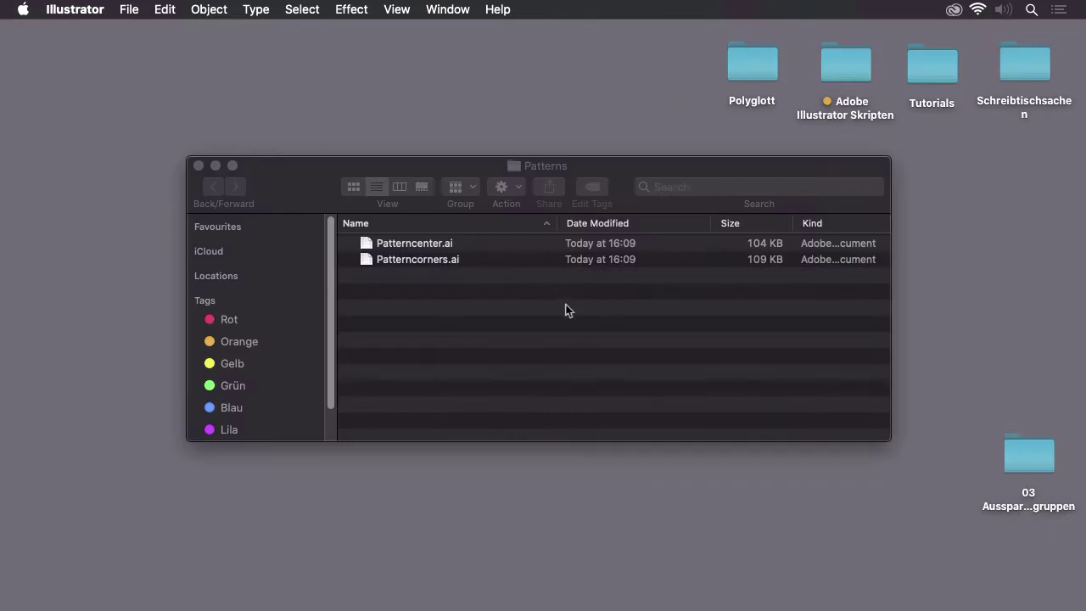
left_click(687, 308)
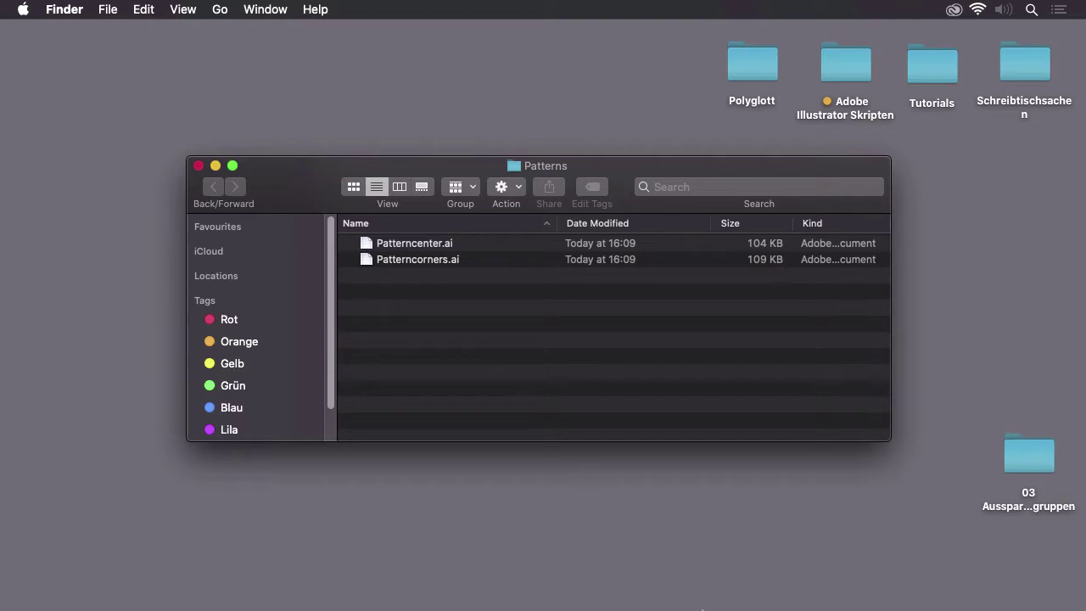
- Back in Illustrator, select the Patterncorners.ai pattern rectangle and show its colour values
left_click(570, 588)
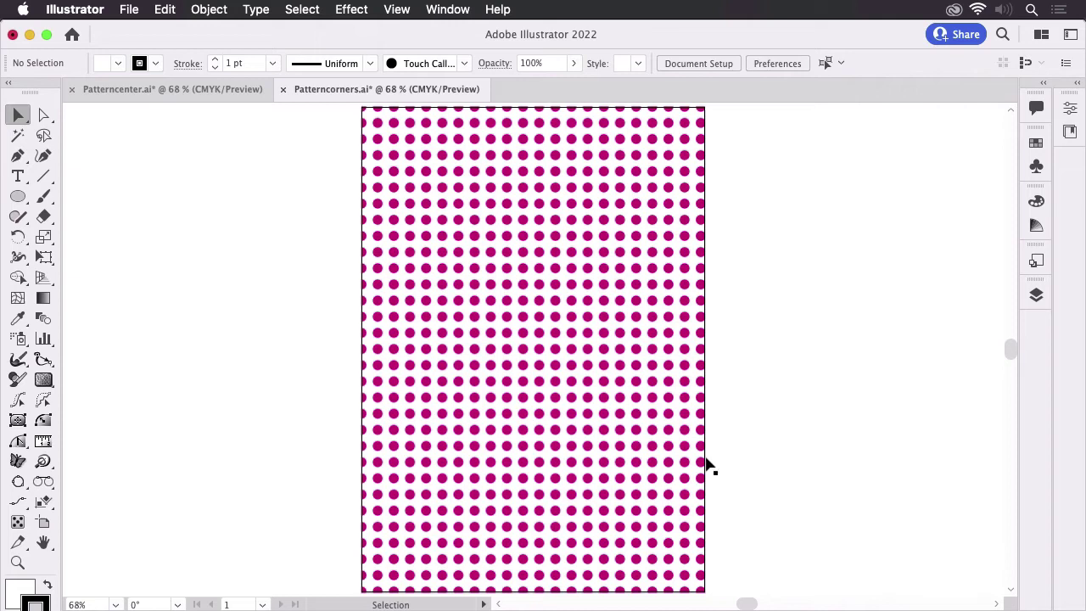
left_click(543, 356)
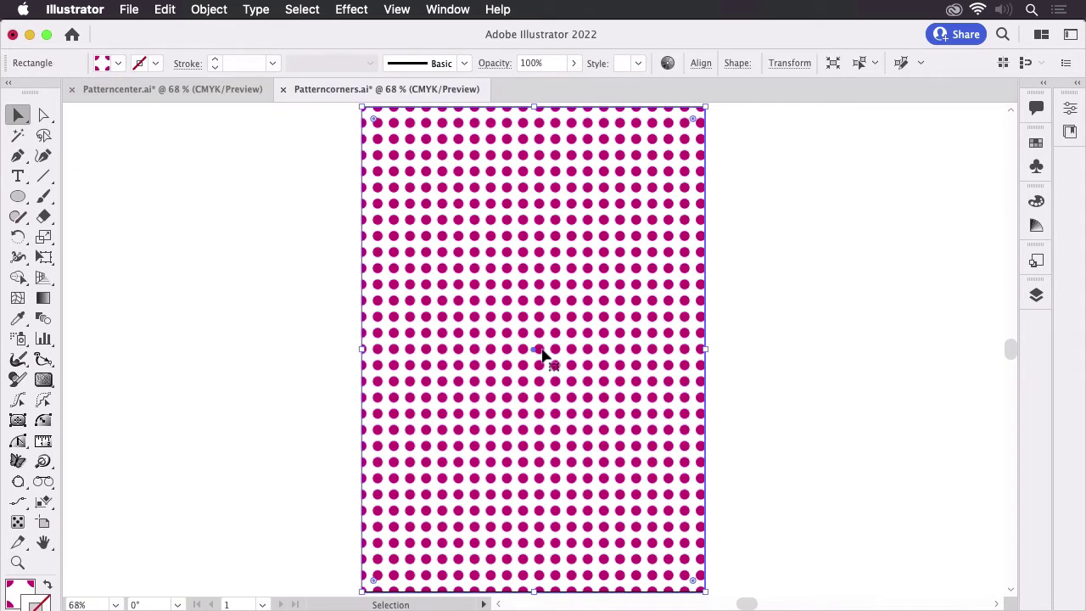
left_click(22, 591)
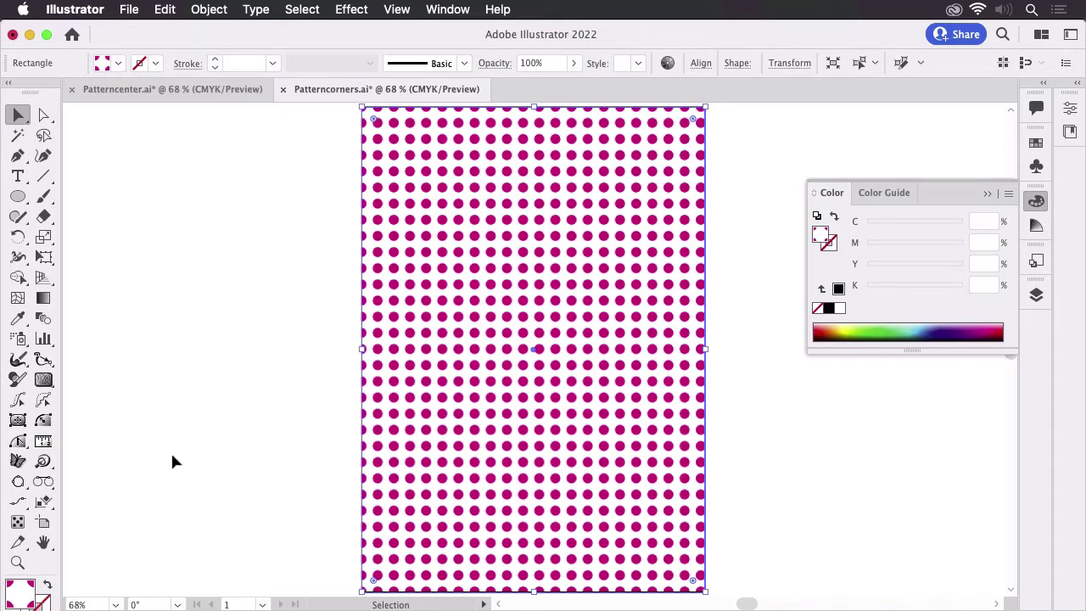
- In Patterncenter.ai, select the dot-pattern rectangle to check its fill, then deselect
left_click(183, 89)
left_click(399, 343)
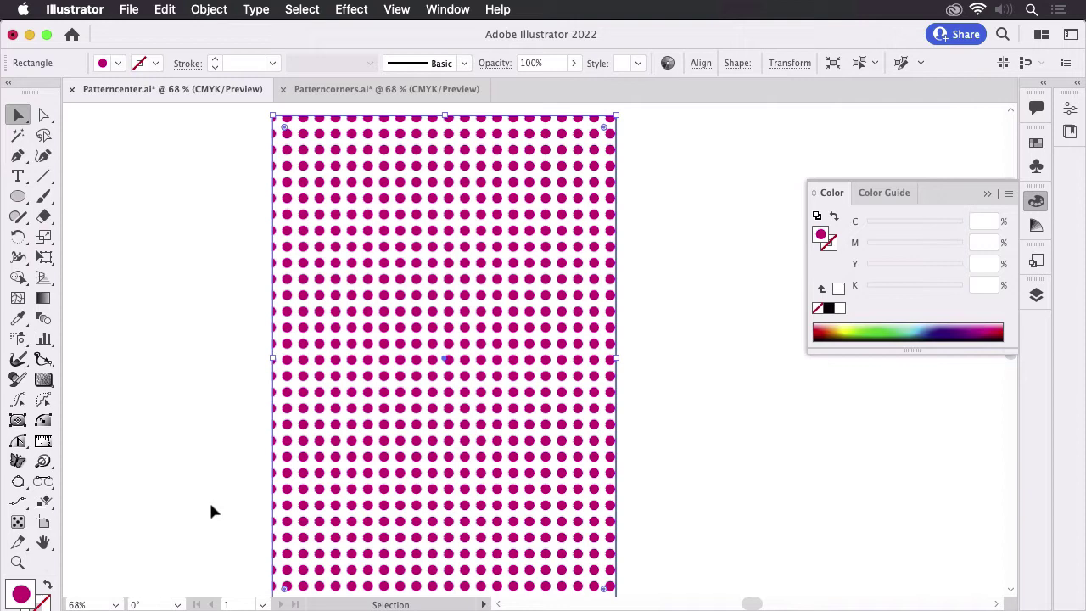
left_click(204, 450)
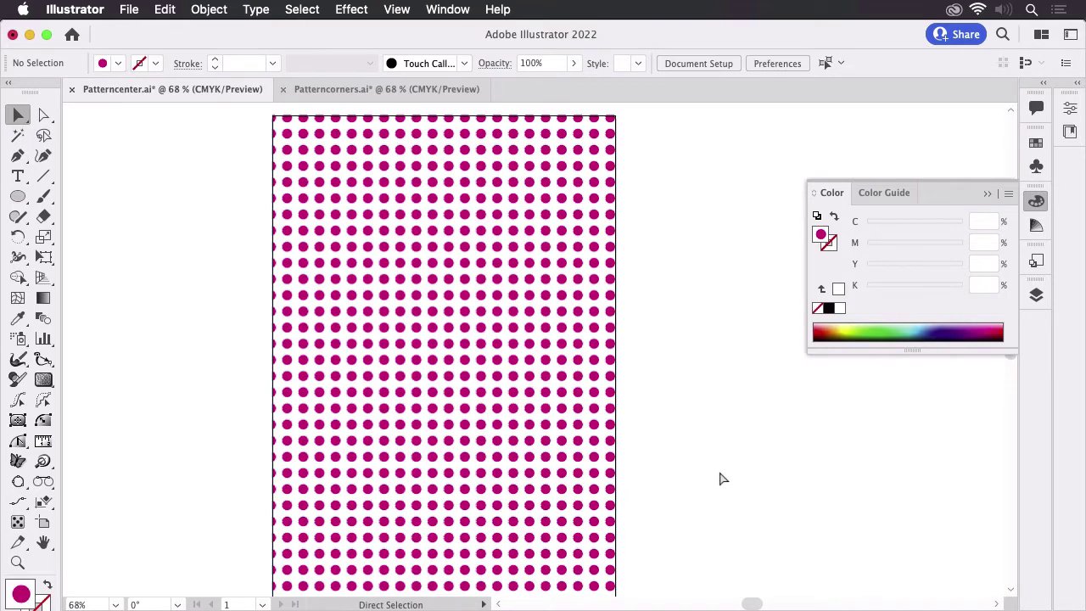
- Create a new A4 document, shrink its artboard to a roughly 85 × 88 mm square, and zoom in
key("super+n")
left_click(944, 574)
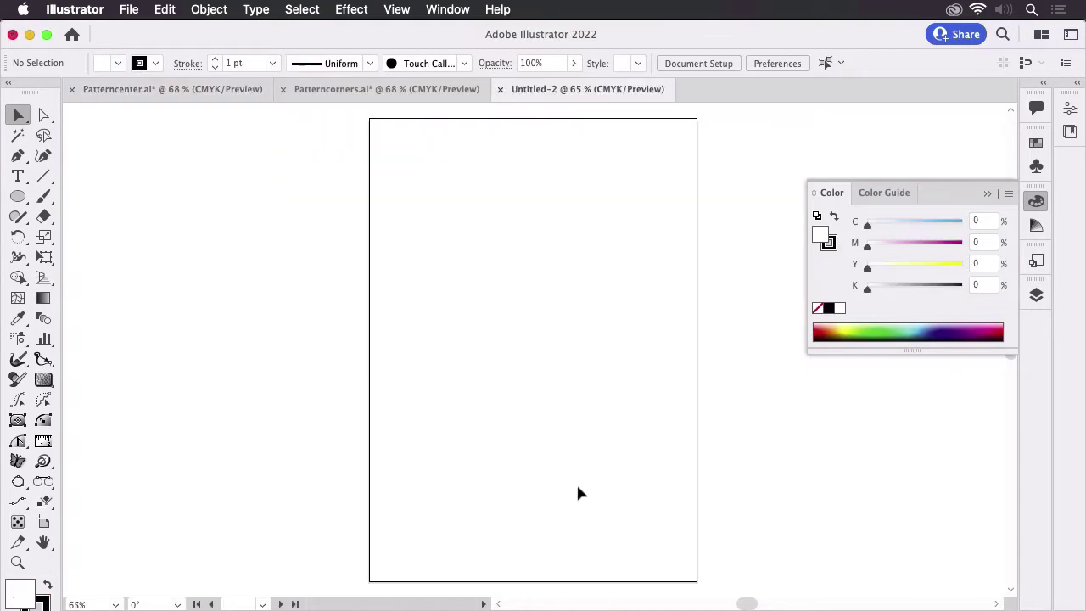
left_click(43, 522)
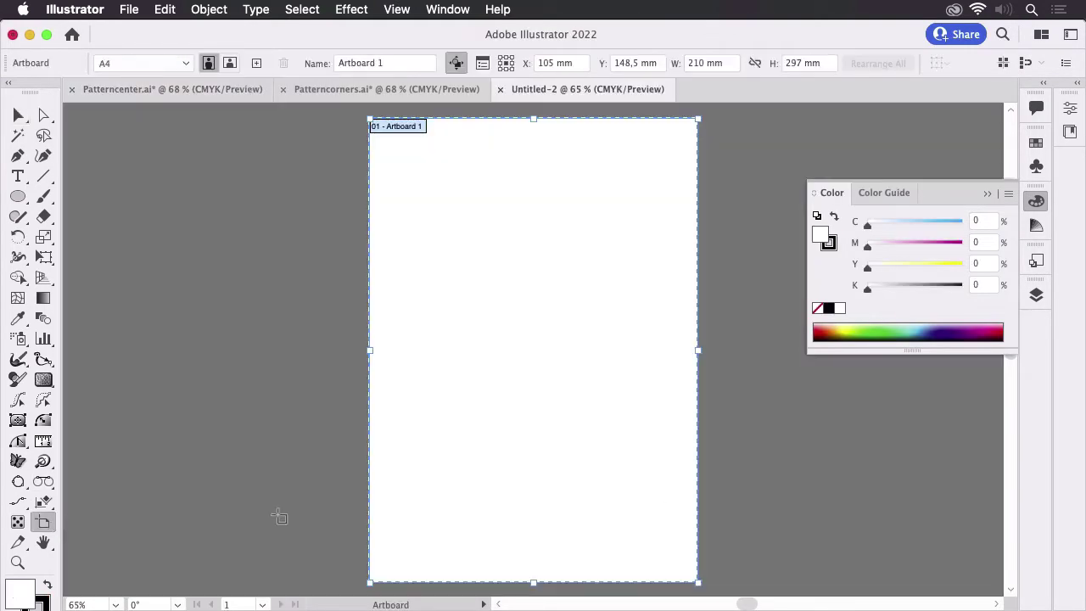
left_click_drag(699, 584, 502, 255)
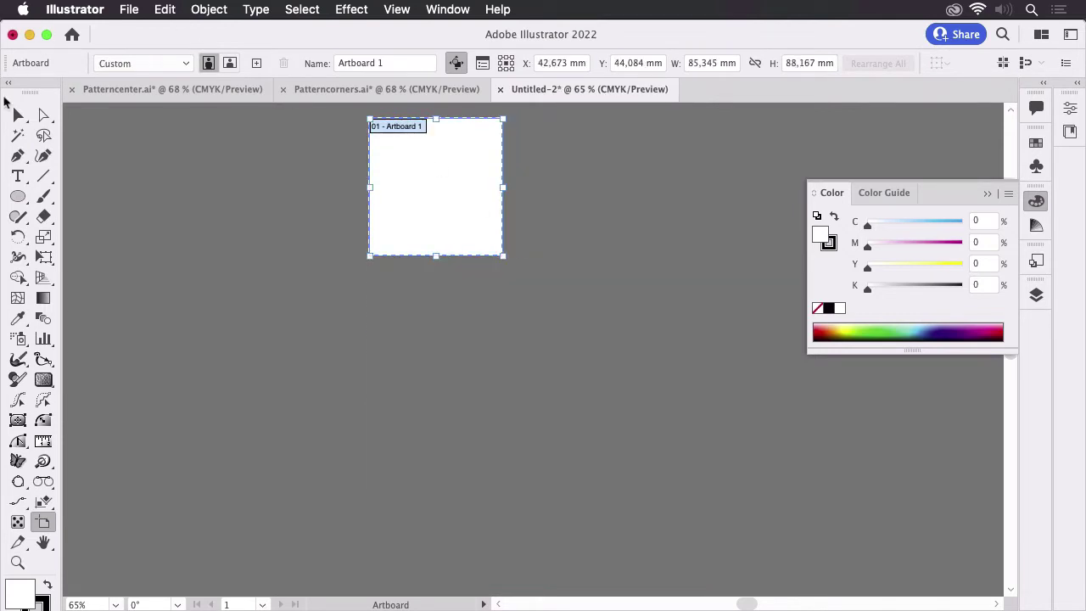
left_click(18, 115)
key("super+space")
left_click_drag(446, 164, 678, 343)
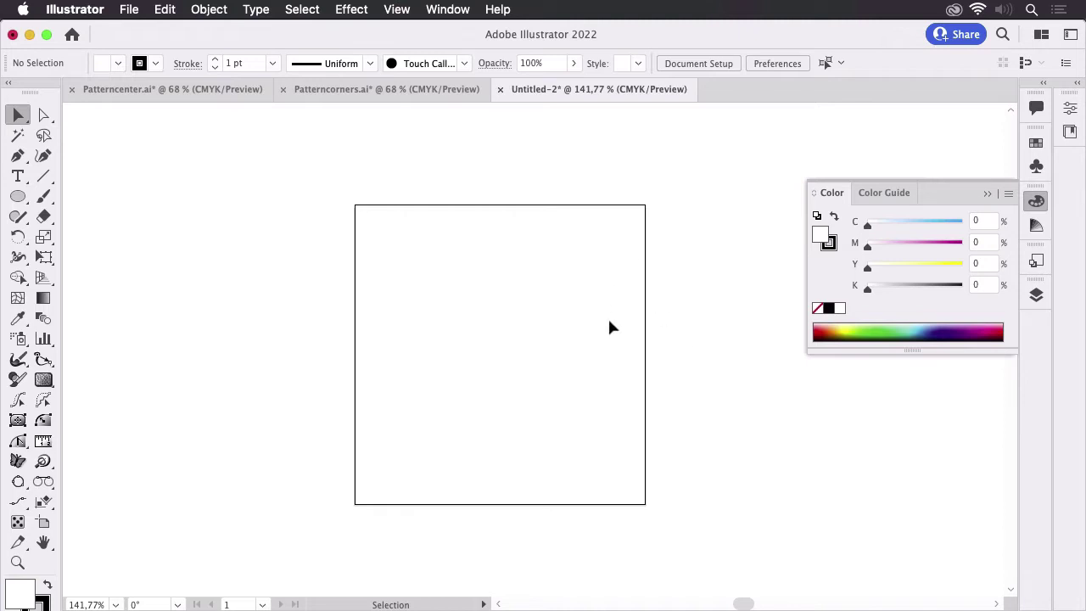
- Draw a circle on the artboard's top-left corner with M 100 magenta fill and no stroke
left_click(18, 200)
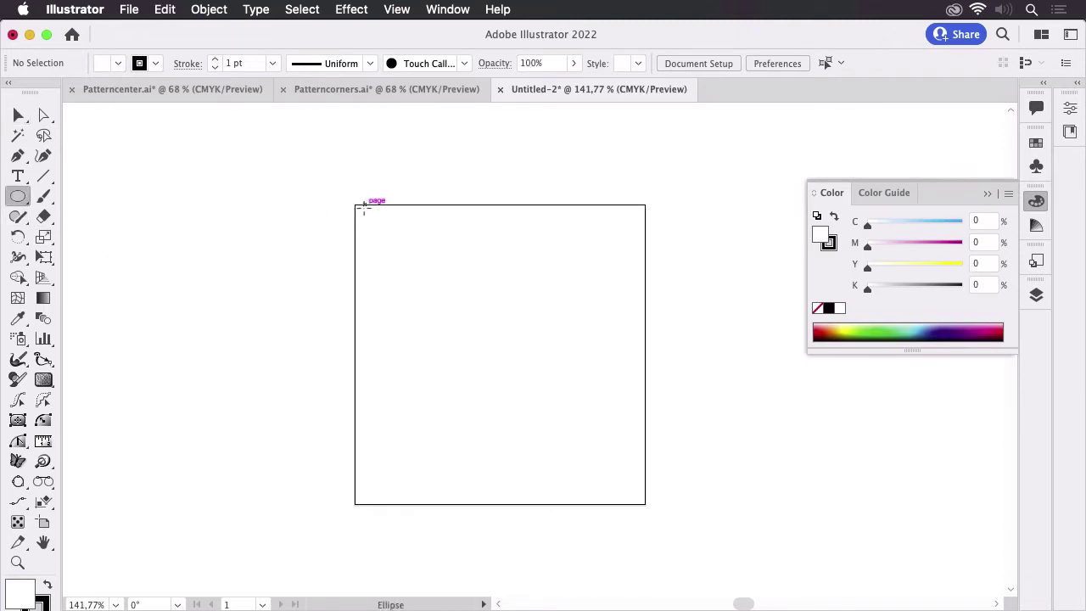
left_click_drag(354, 204, 456, 247)
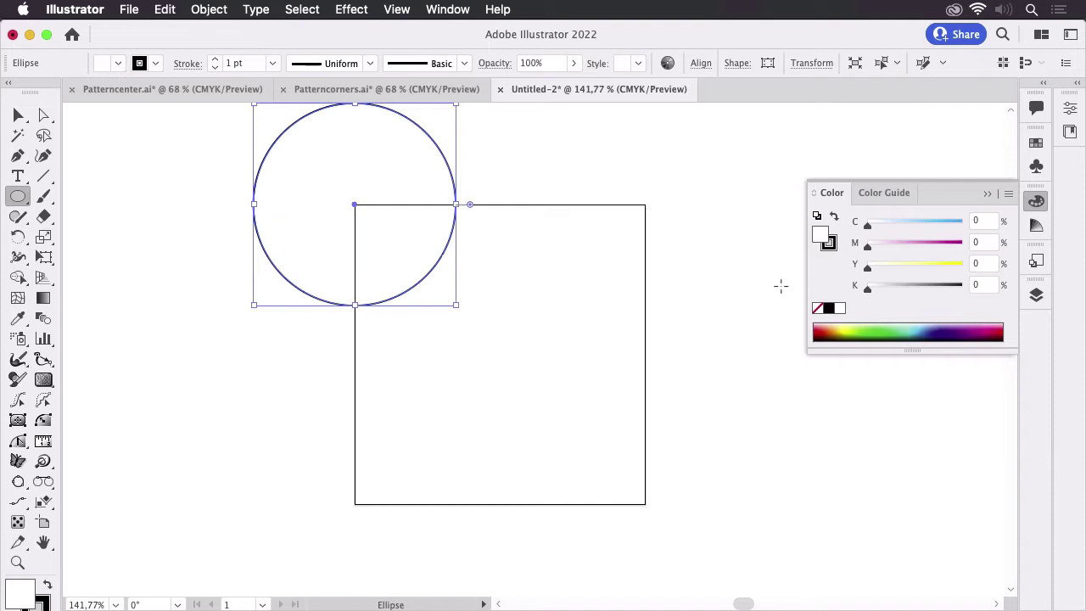
left_click_drag(888, 246, 963, 245)
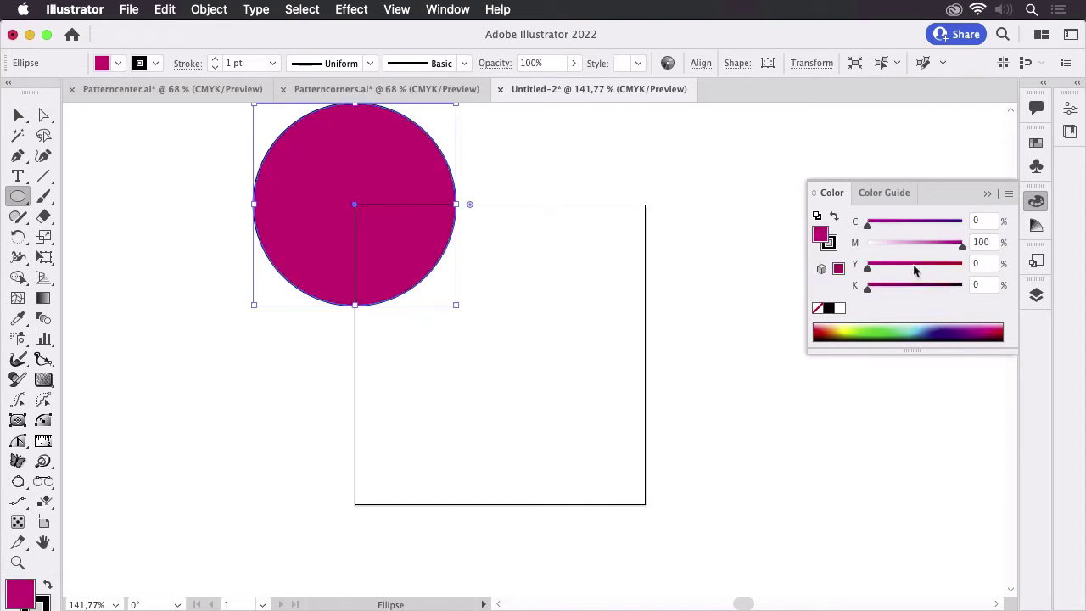
left_click(828, 243)
left_click(817, 308)
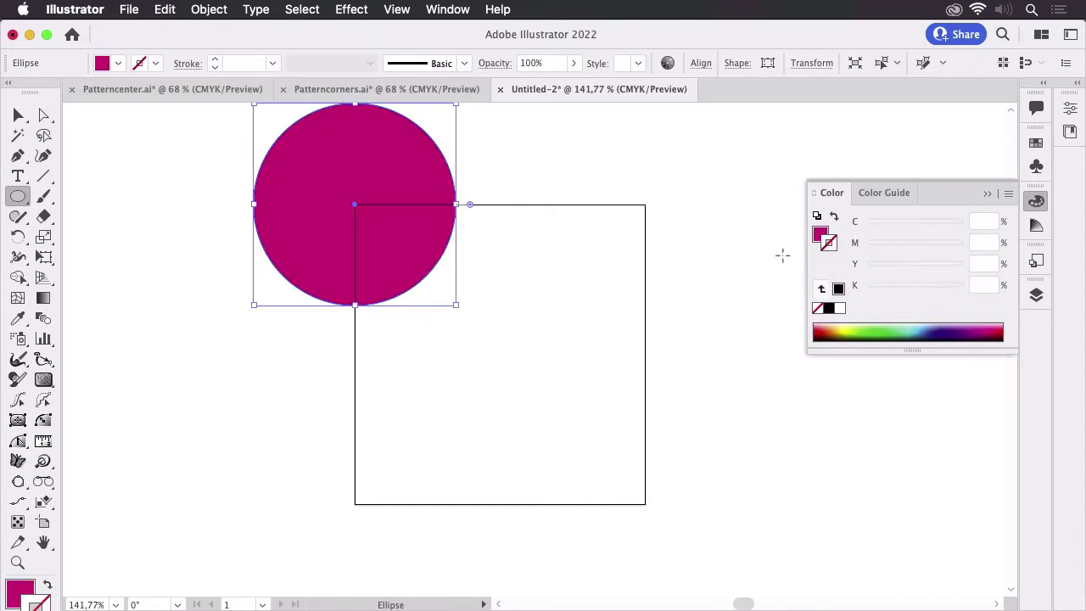
left_click(17, 114)
left_click(158, 179)
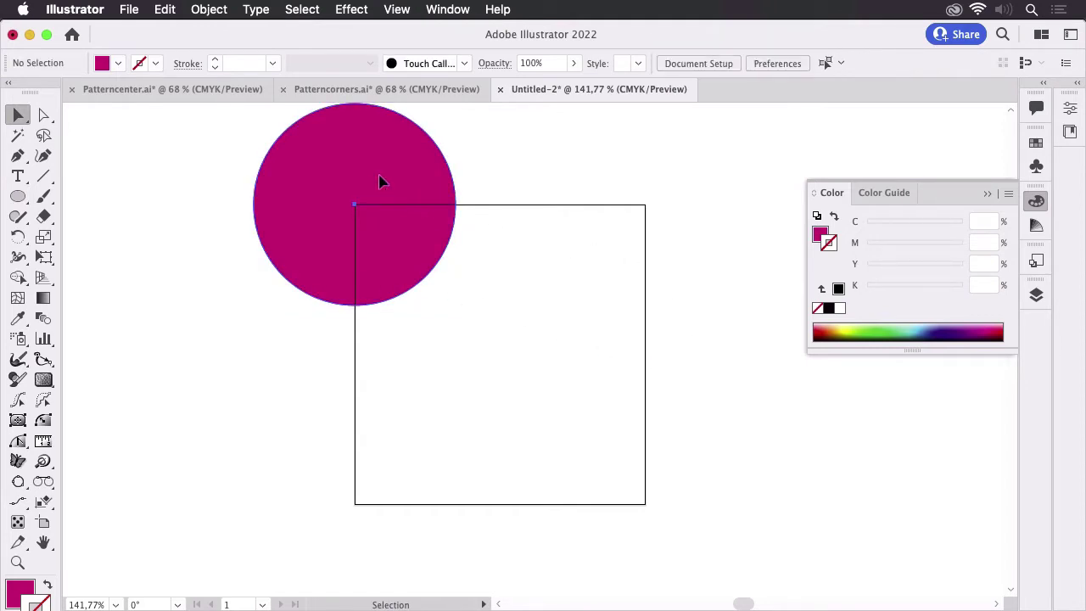
- Copy the circle to the top-right, bottom-right and bottom-left artboard corners
left_click_drag(381, 180, 670, 207)
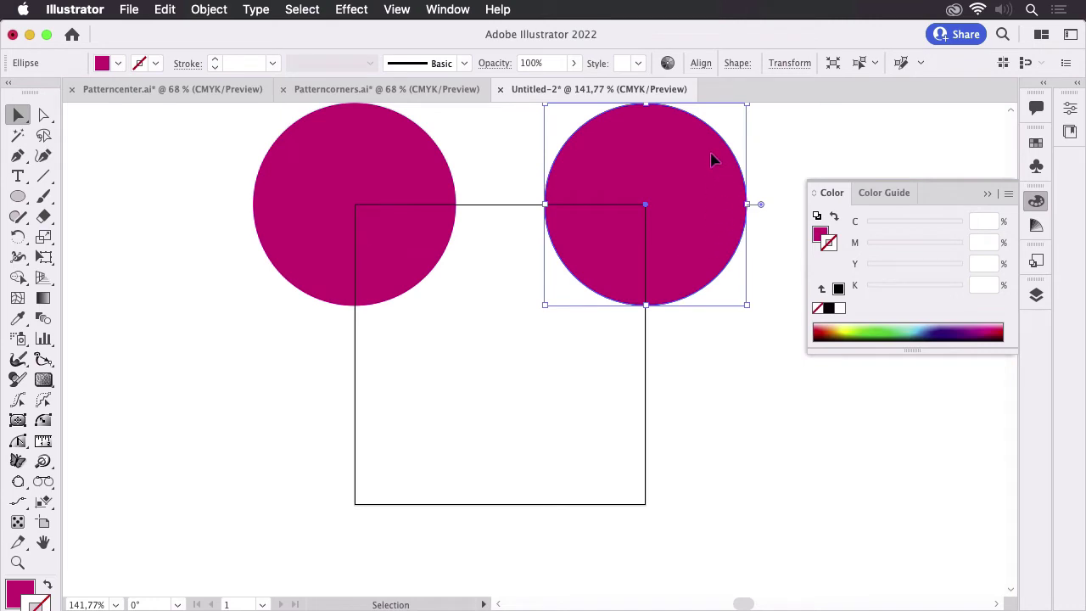
left_click_drag(712, 154, 690, 455)
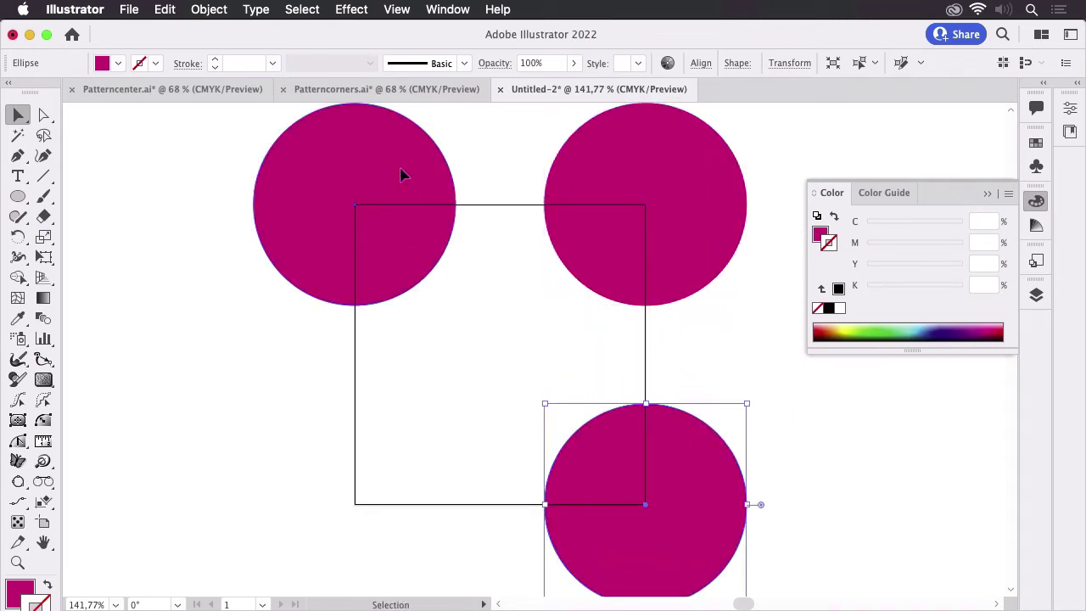
left_click_drag(402, 174, 433, 478)
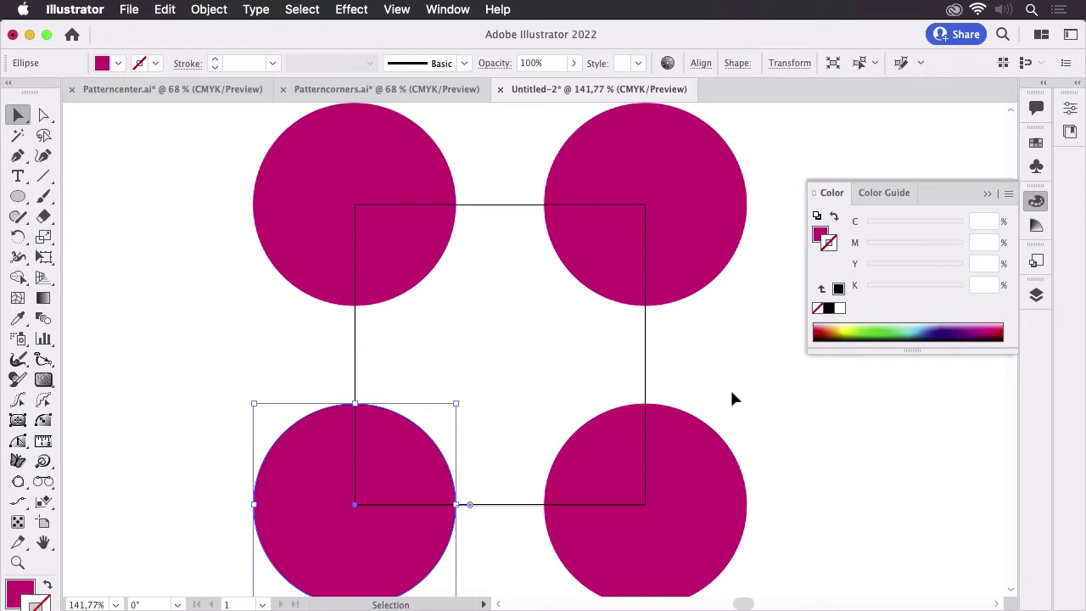
left_click(732, 393)
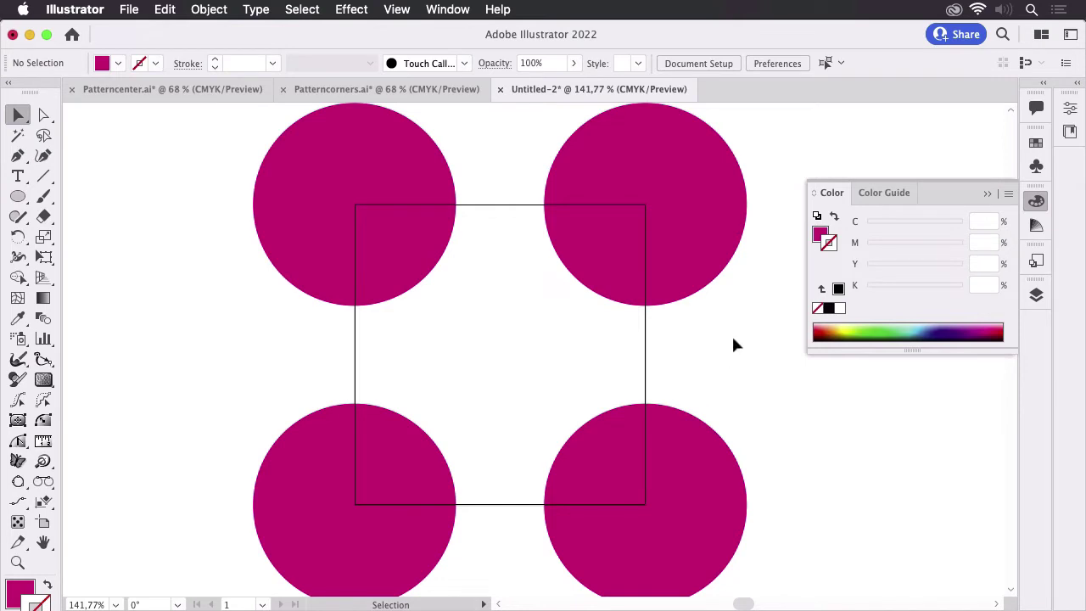
left_click_drag(732, 337, 634, 335)
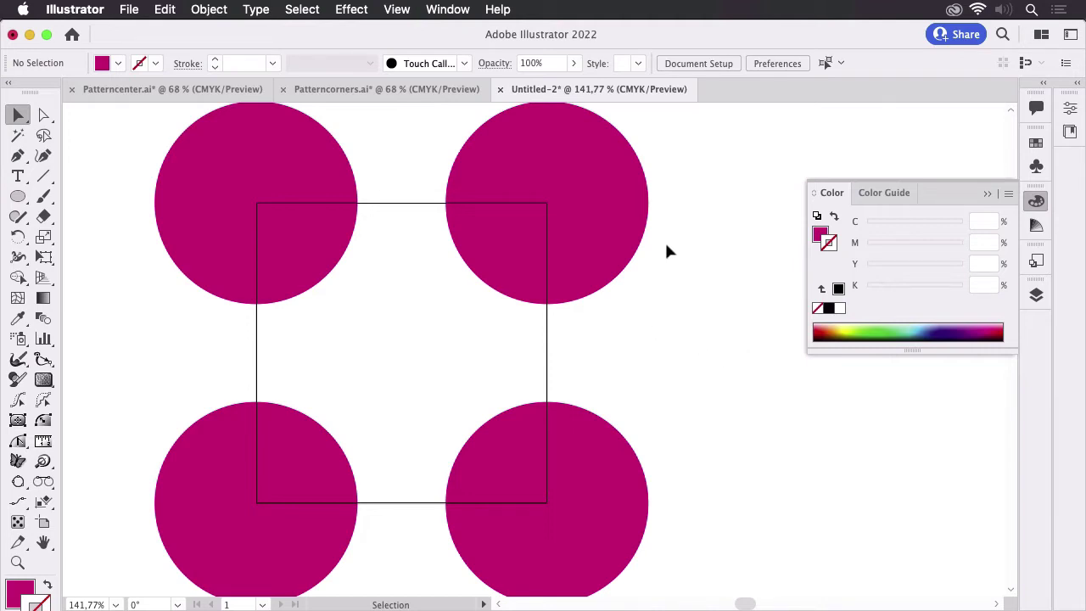
- Delete the two right-hand circles and the bottom-left circle
left_click_drag(727, 179, 588, 501)
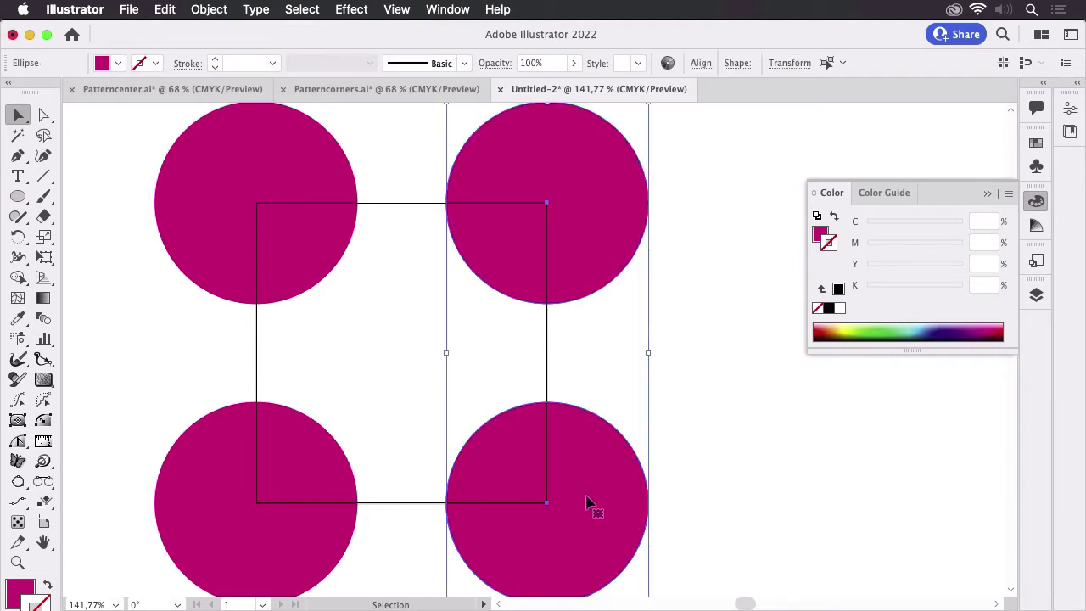
key("Delete")
left_click(296, 466)
key("Delete")
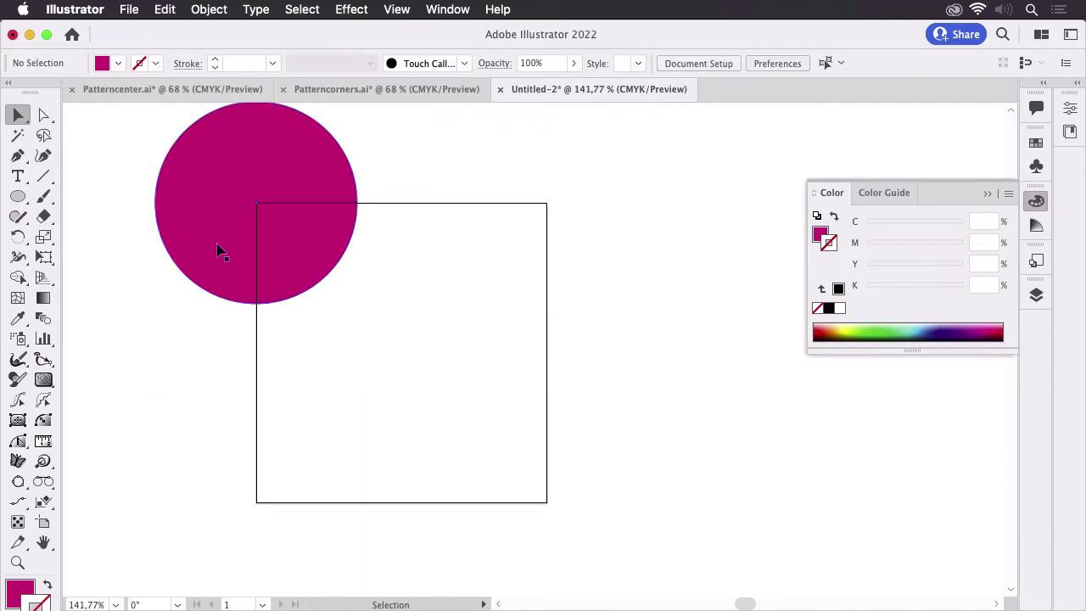
- Draw a square over the artboard from the circle's centre, with no fill and magenta outline
left_click(18, 196)
left_click(96, 201)
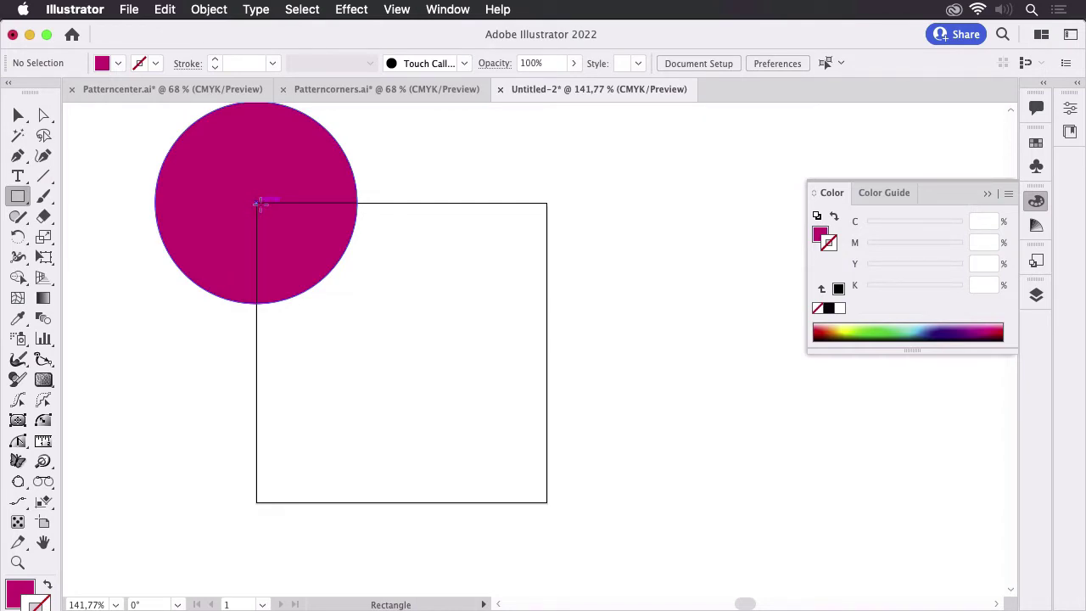
left_click_drag(256, 204, 547, 502)
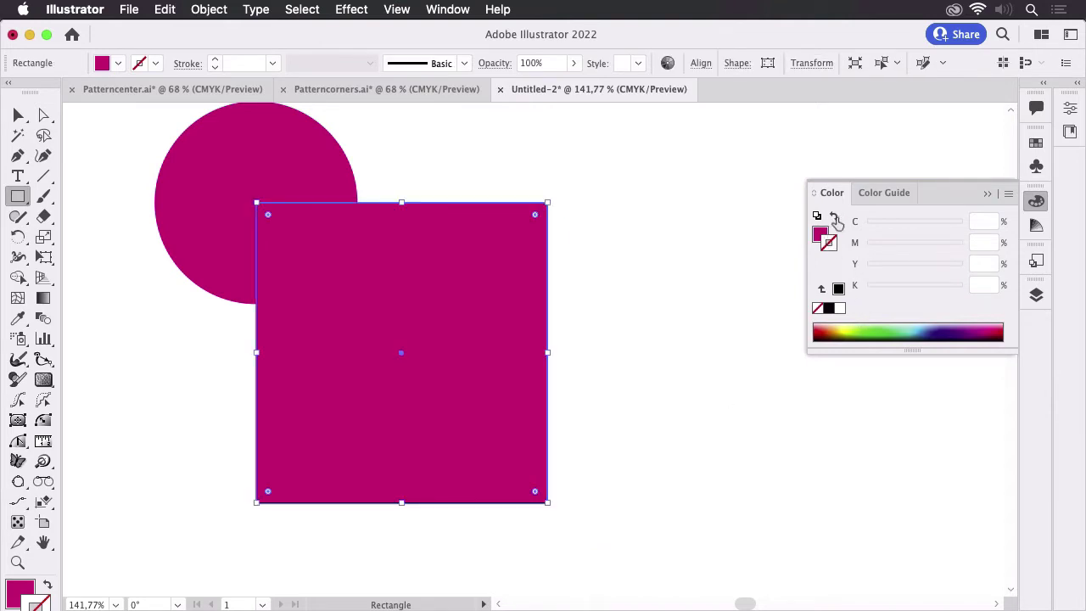
left_click(834, 218)
left_click(19, 114)
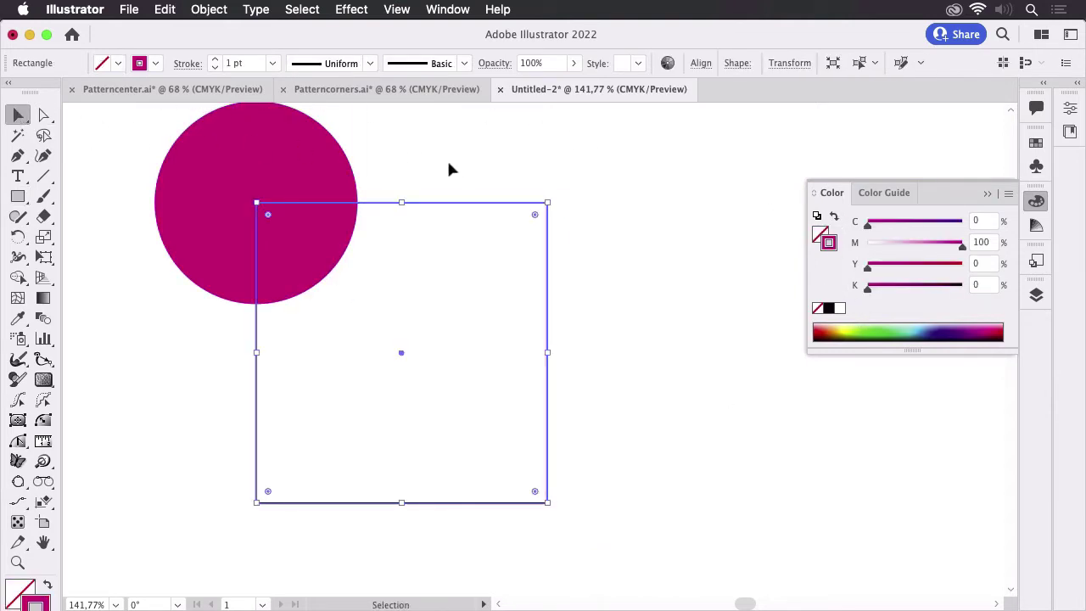
left_click(448, 163)
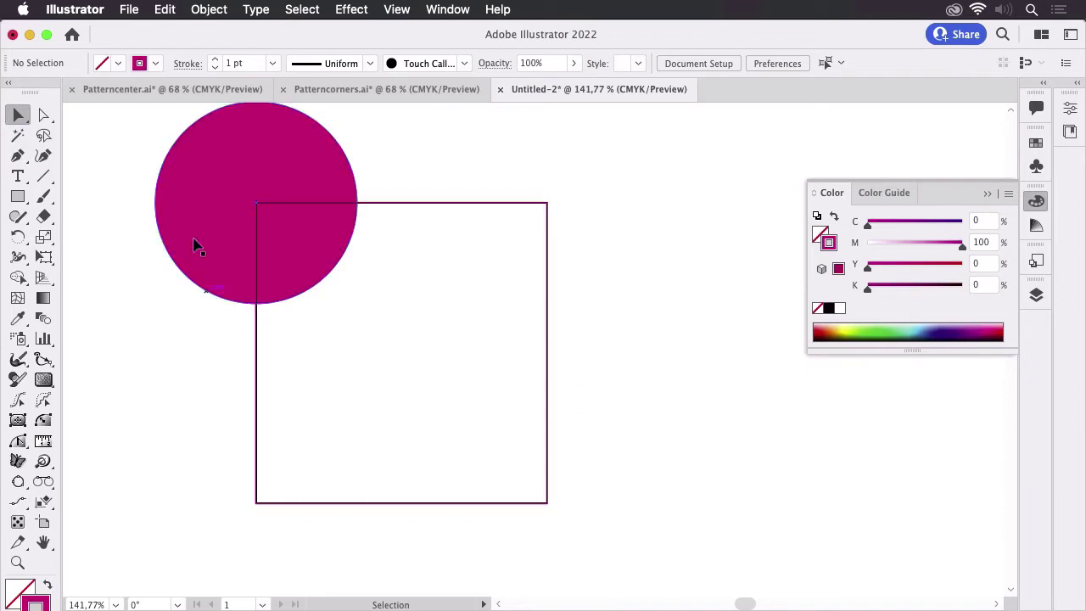
- Make a new pattern from the circle and square via Object > Pattern > Make
left_click_drag(429, 168, 265, 278)
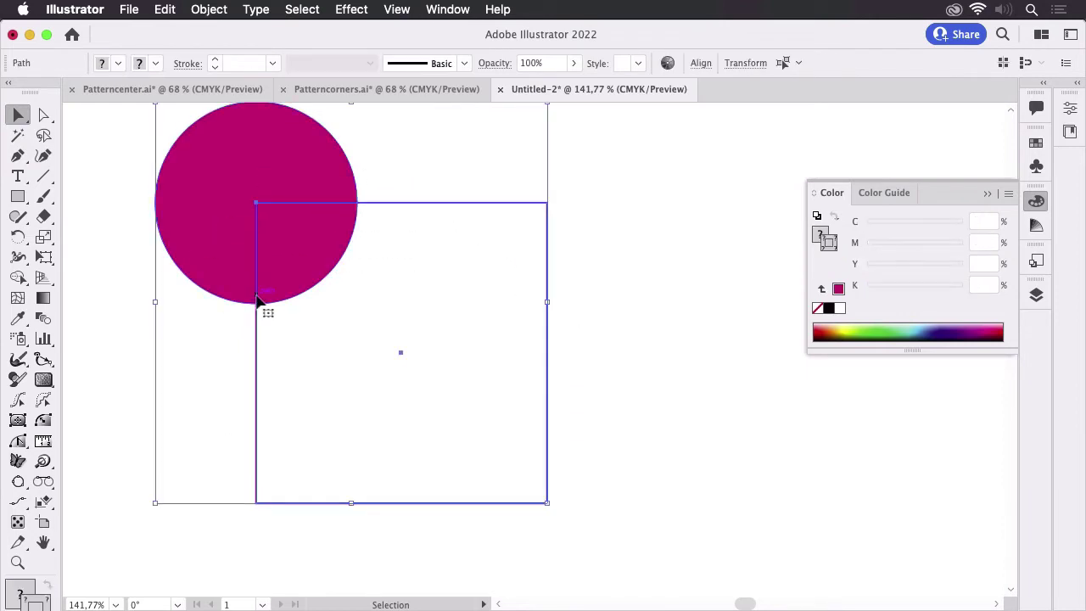
left_click(212, 9)
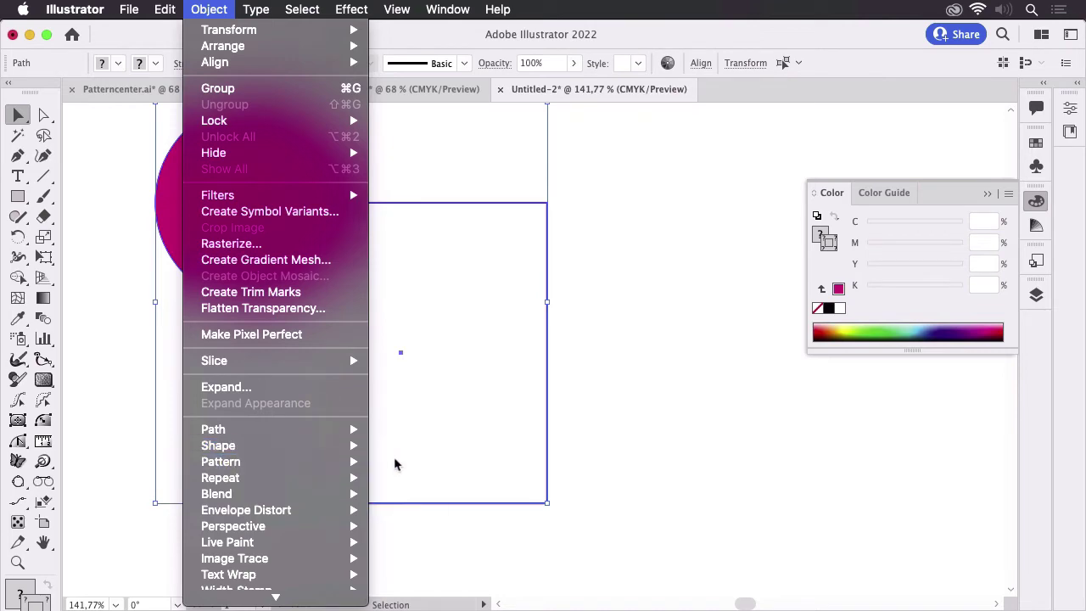
mouse_move(339, 462)
left_click(431, 460)
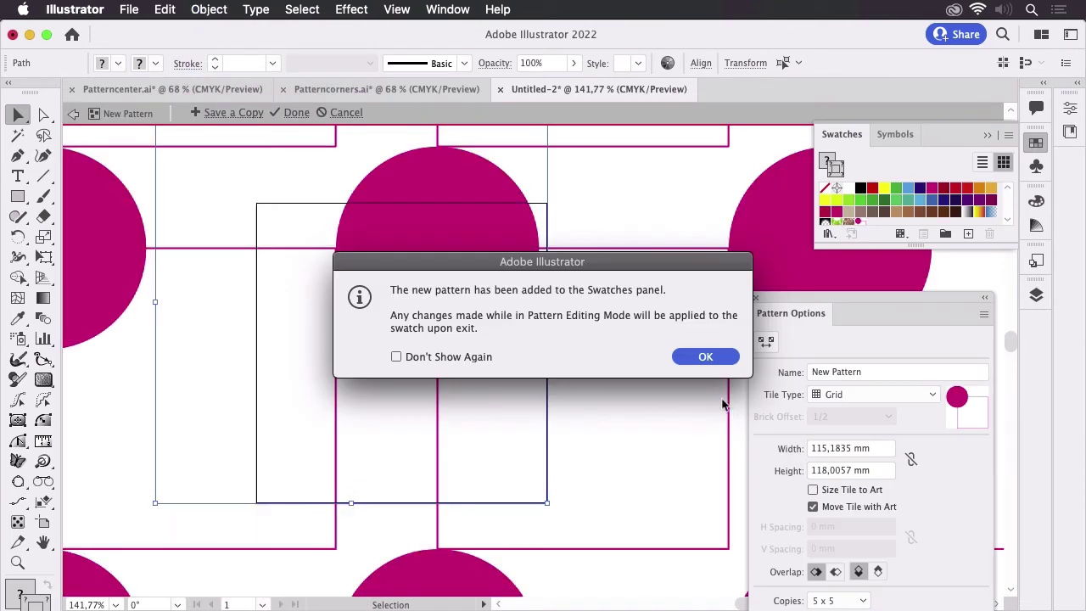
left_click(708, 359)
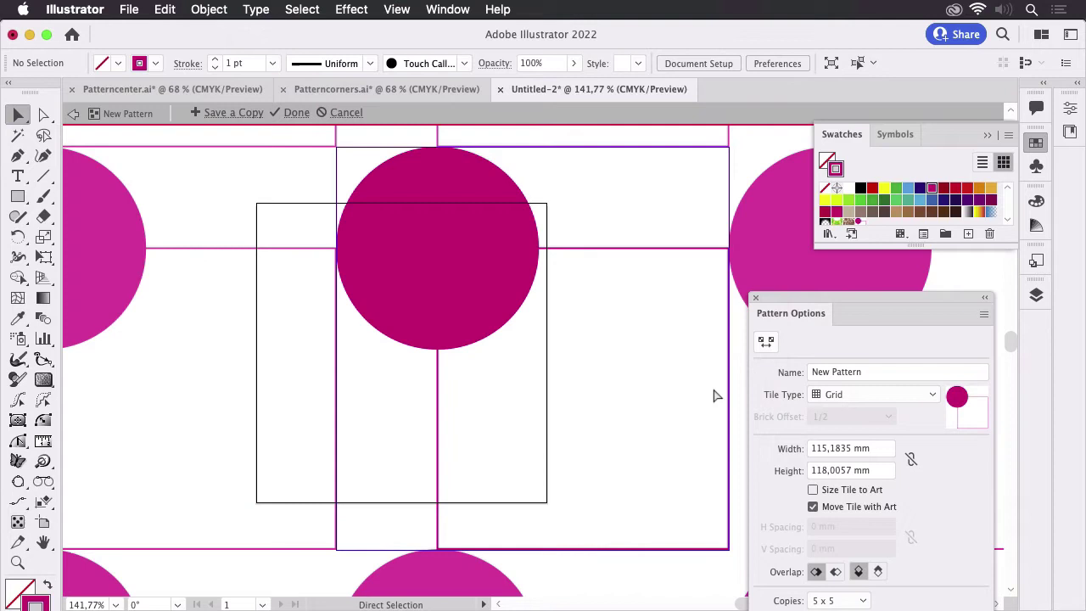
key("super+minus")
key("super+minus")
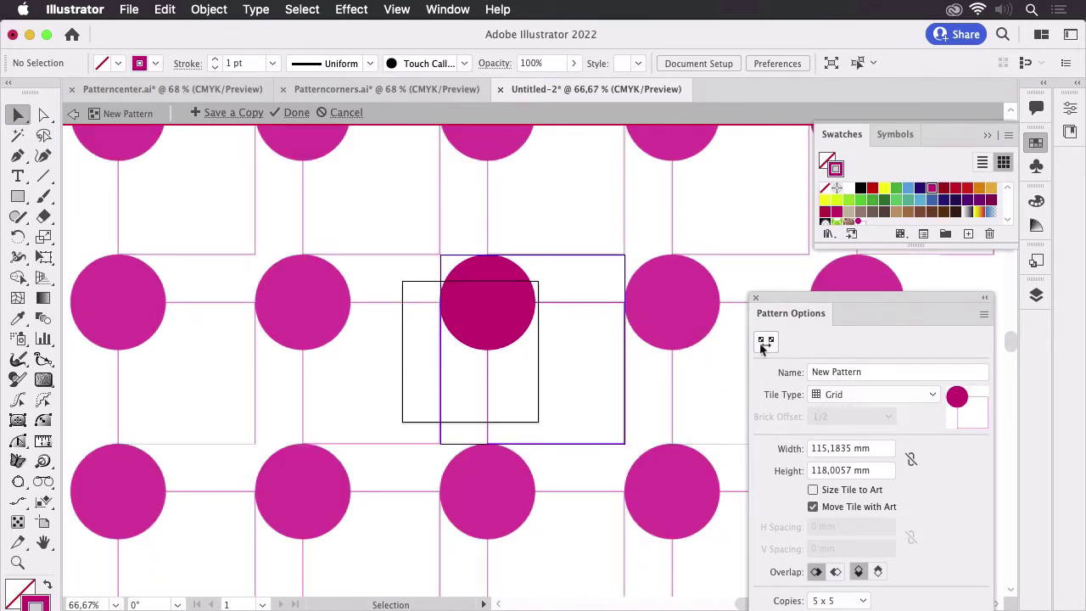
left_click_drag(848, 298, 795, 203)
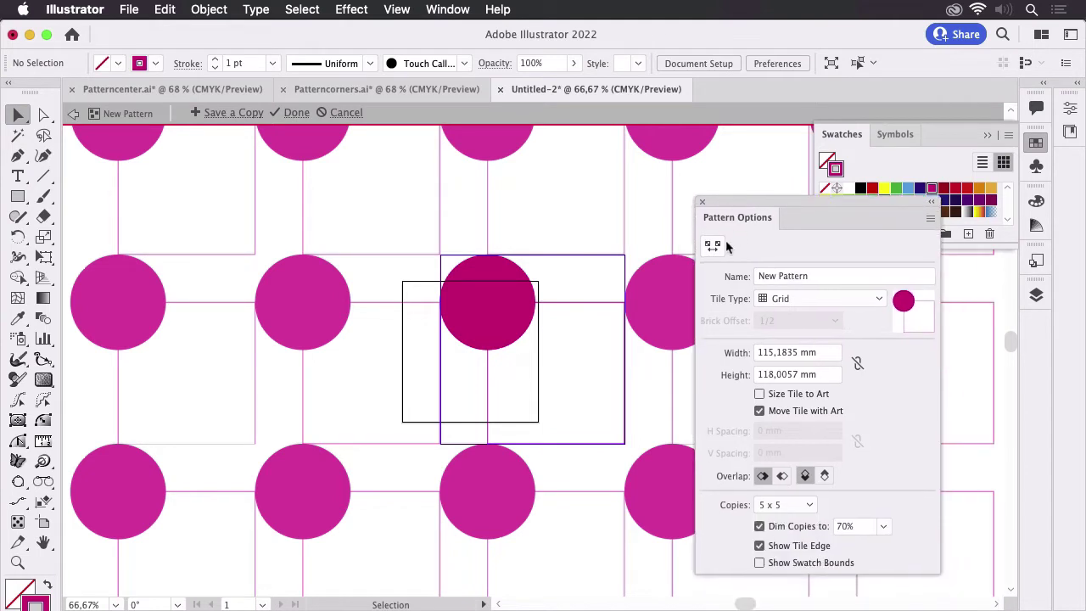
- Shrink the pattern tile to 85.5215 × 88.3437 mm so its corner meets the circle centre, then finish
left_click(715, 247)
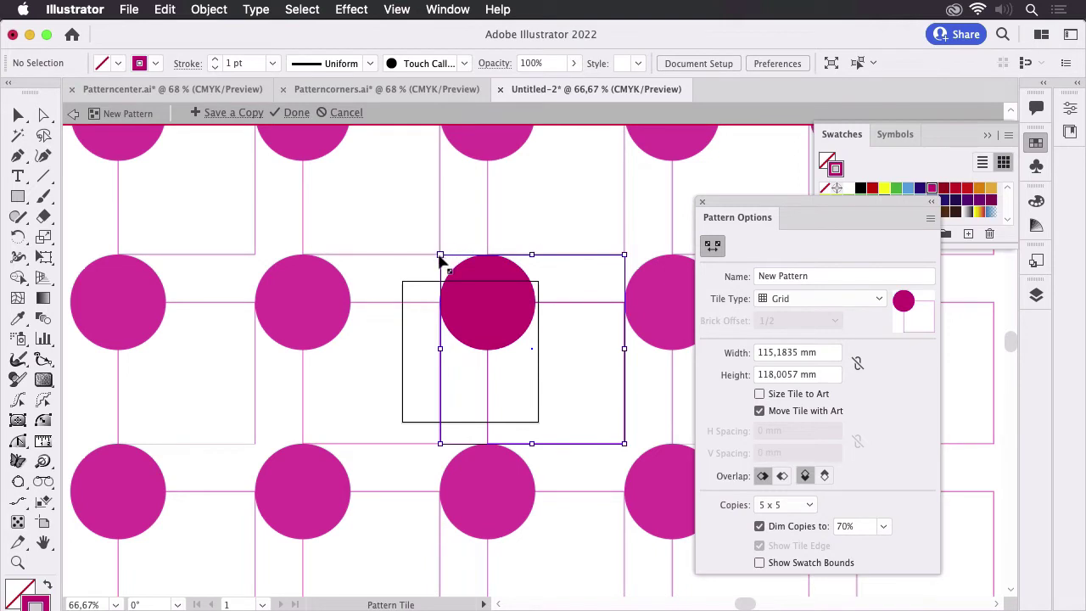
left_click_drag(441, 256, 490, 312)
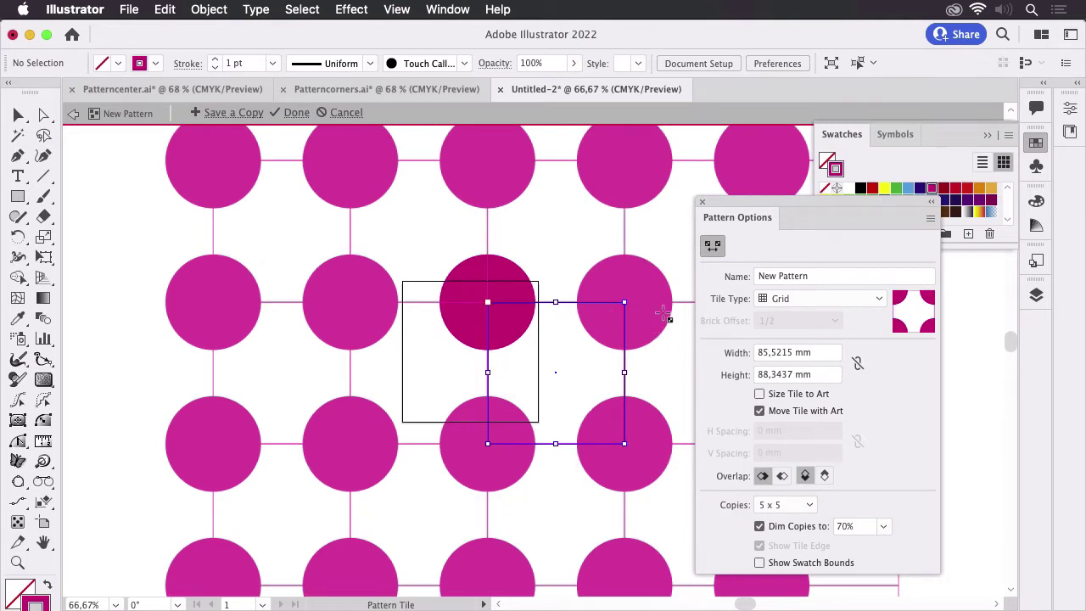
left_click(17, 114)
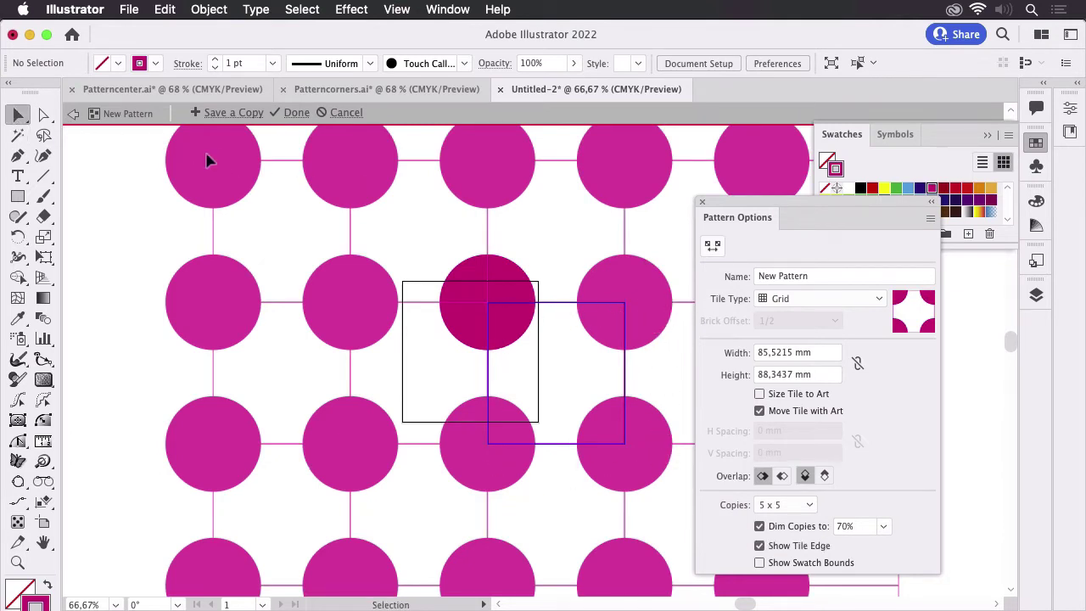
left_click(570, 303)
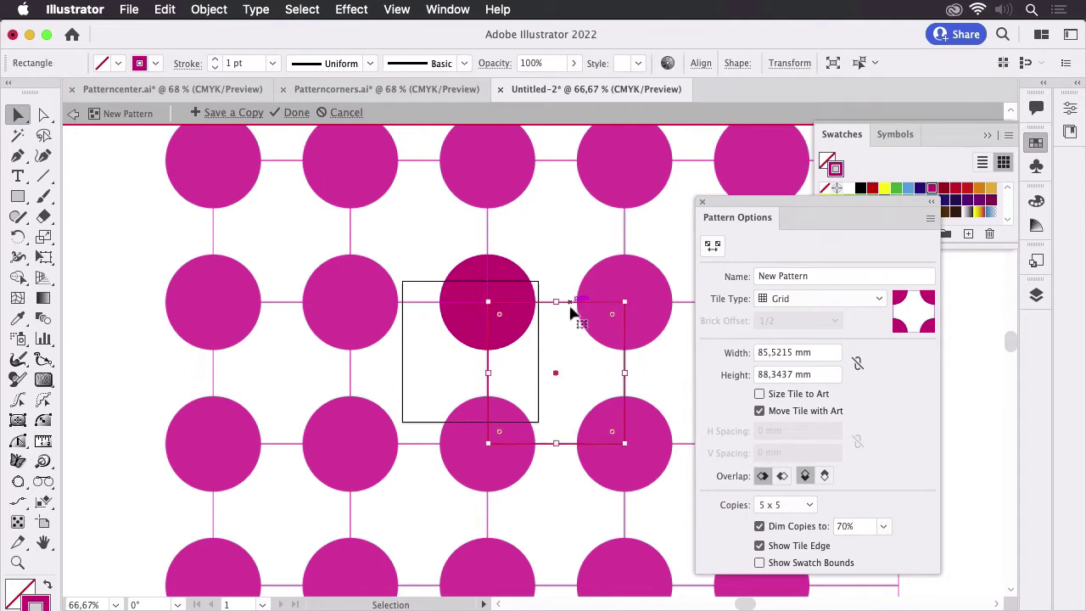
left_click(582, 334)
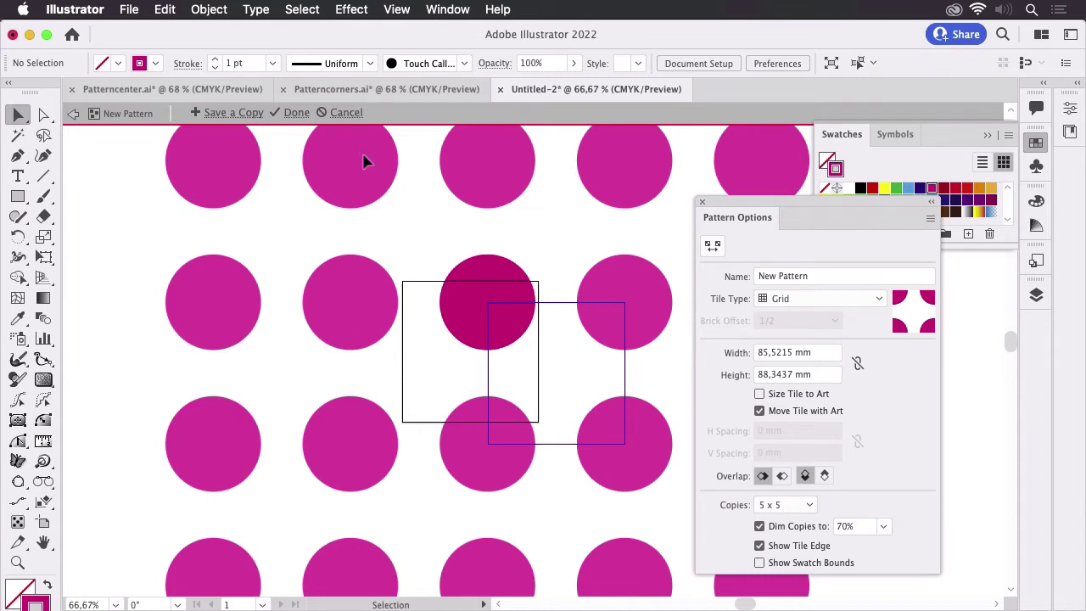
left_click(295, 114)
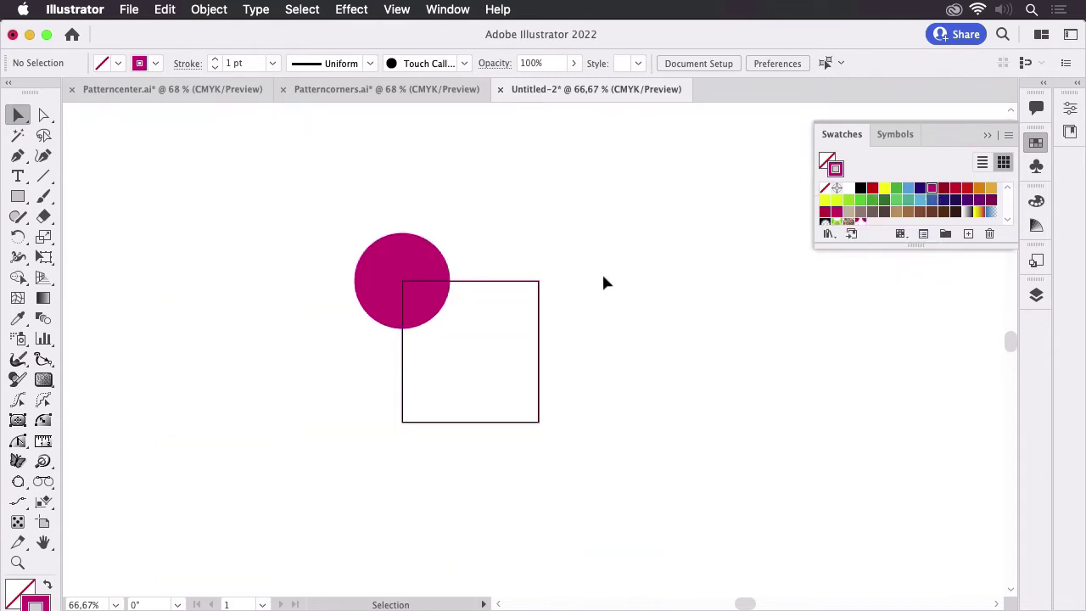
- Draw a large rectangle to the right of the circle
left_click_drag(725, 330, 482, 298)
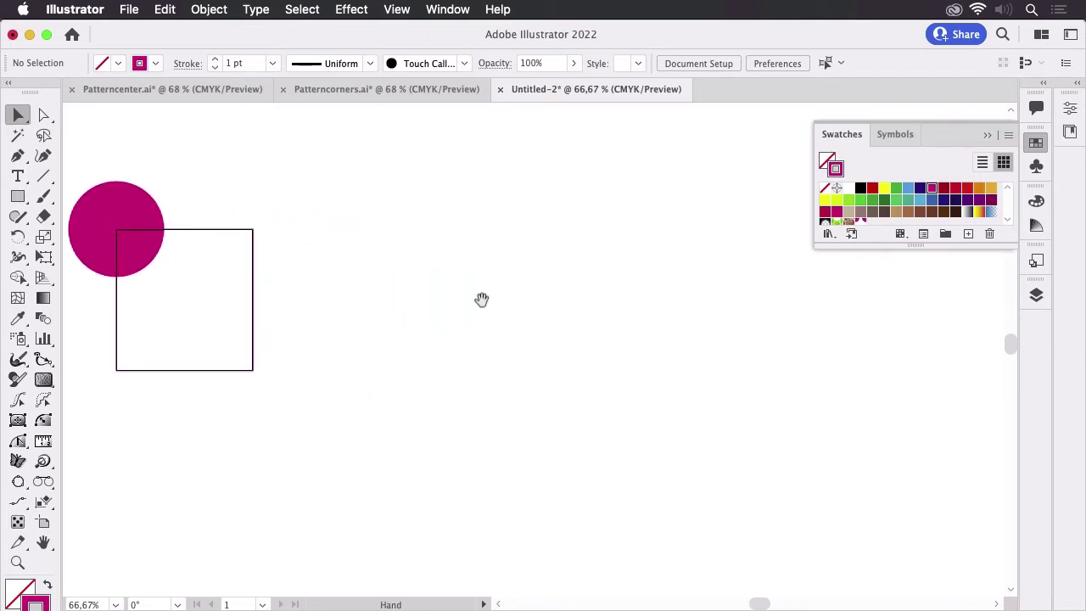
left_click(17, 196)
mouse_move(380, 160)
left_mouse_down()
mouse_move(642, 341)
mouse_move(847, 575)
left_mouse_up()
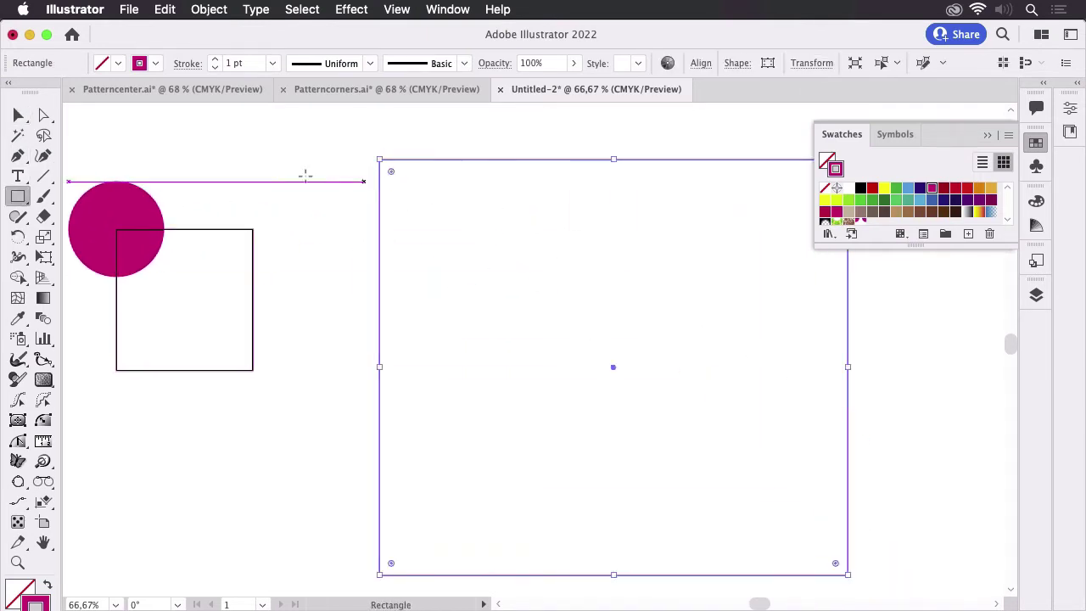
left_click(17, 115)
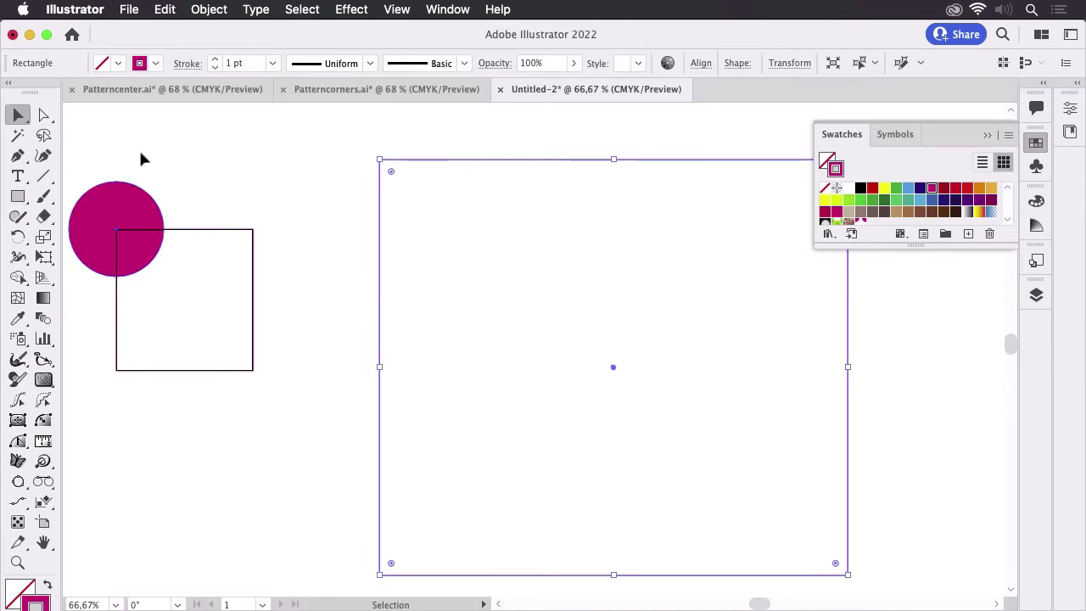
- Give the rectangle stroke [None] and fill it with the 'New Pattern' dot swatch
left_click(156, 68)
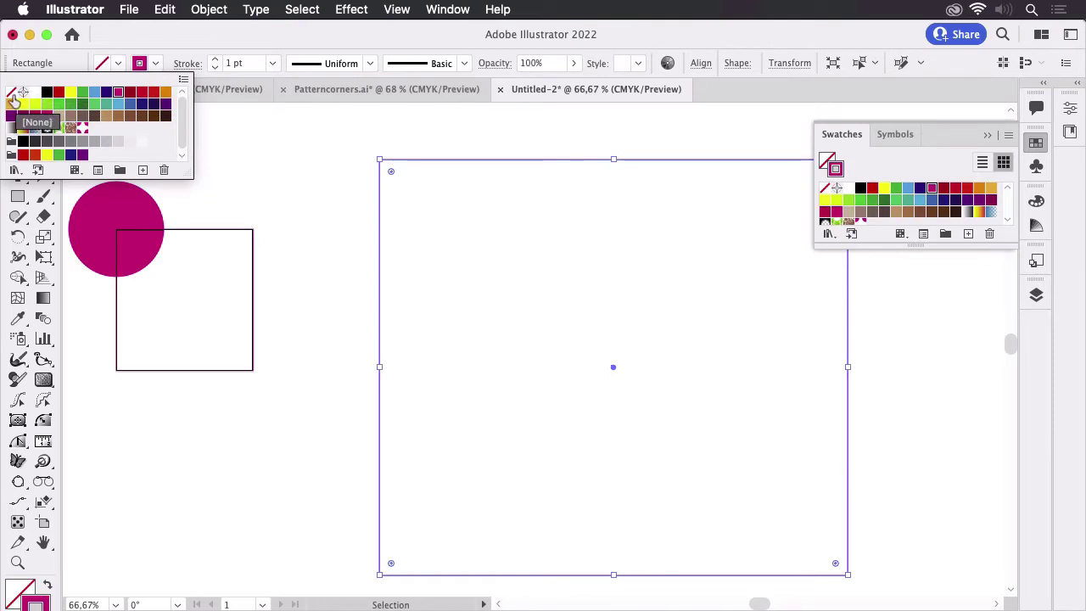
left_click(19, 95)
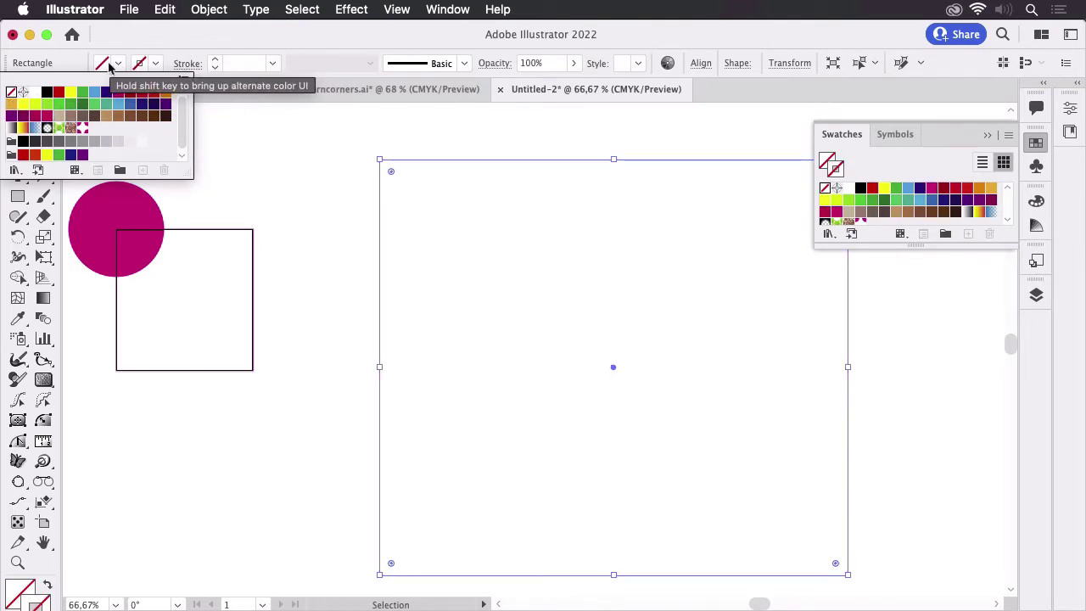
left_click(109, 66)
left_click(109, 66)
left_click(102, 142)
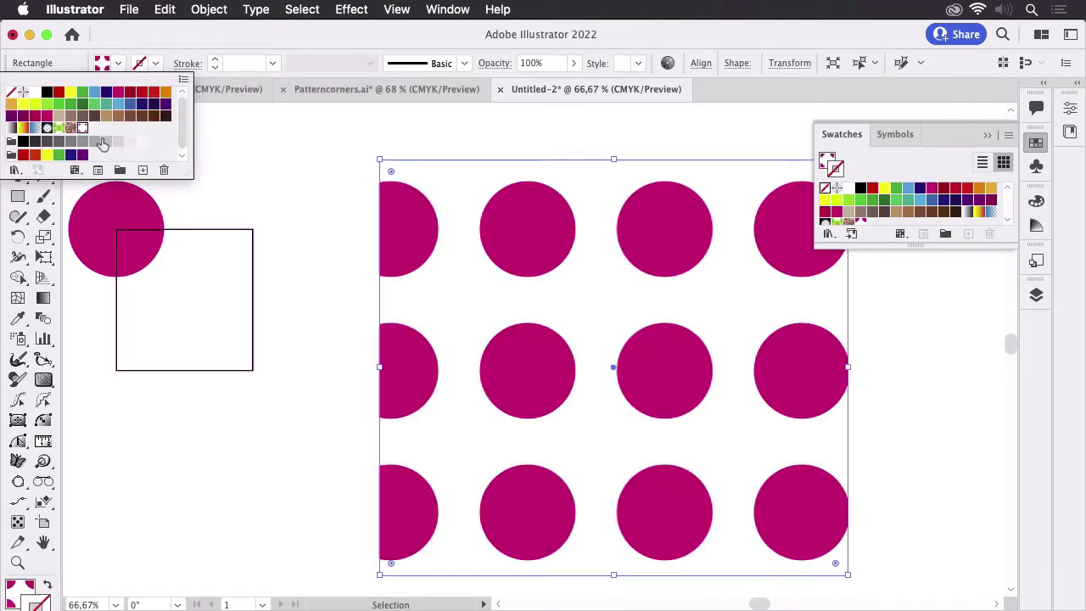
left_click(626, 146)
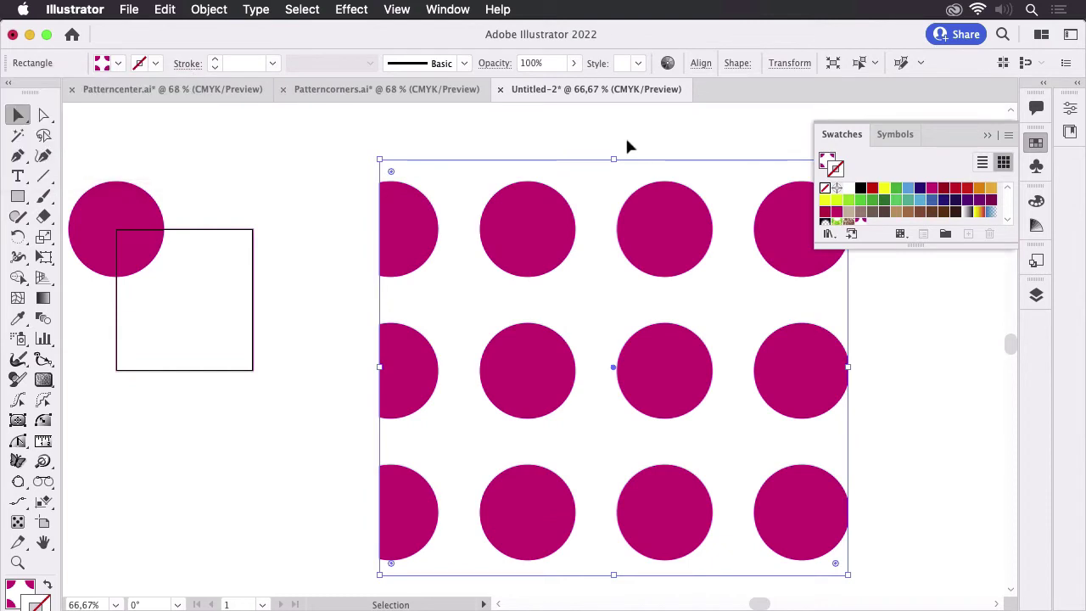
left_click(987, 134)
left_click(980, 347)
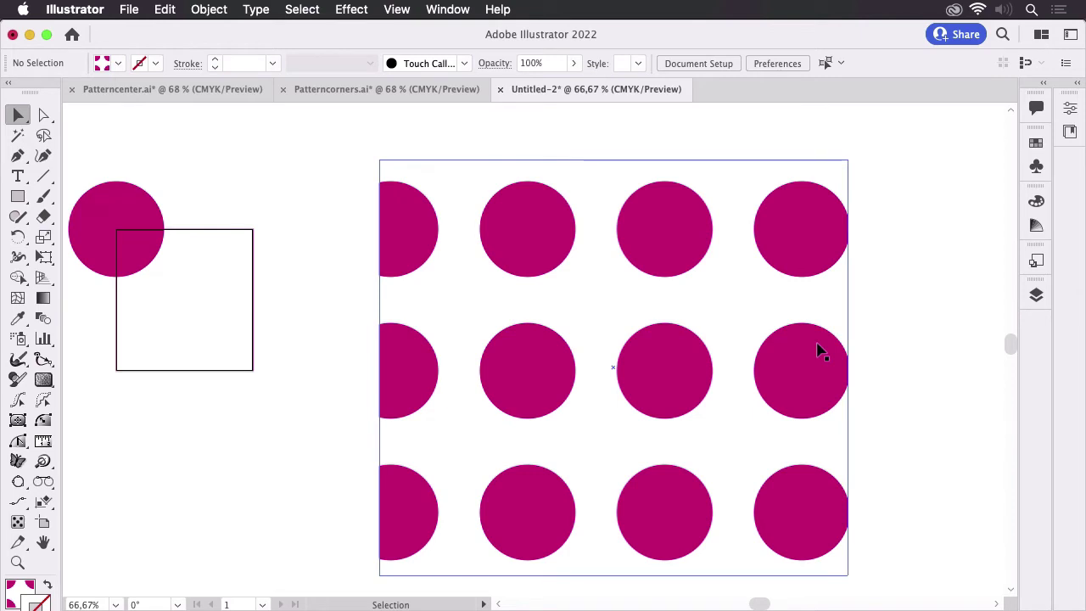
scroll(820, 351, "right", 5)
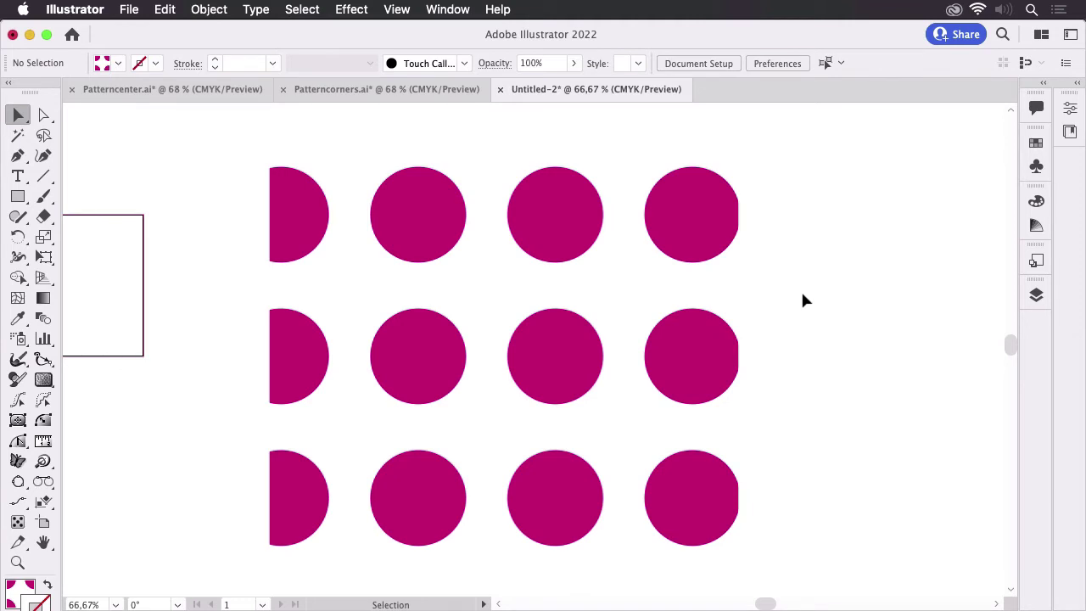
left_click(674, 374)
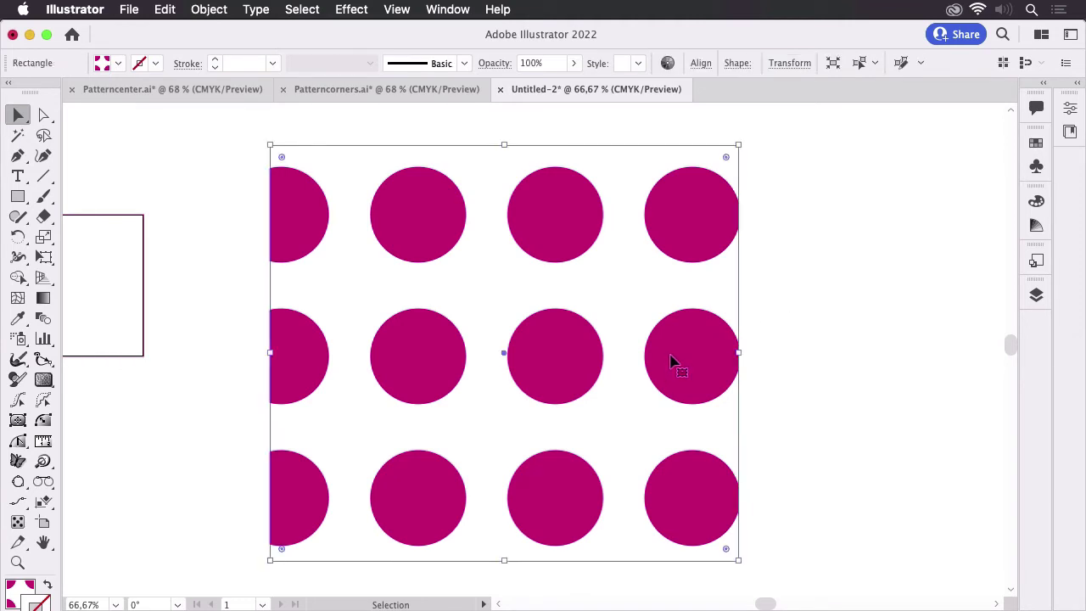
- Expand the pattern-filled rectangle with Object > Expand
left_click(210, 10)
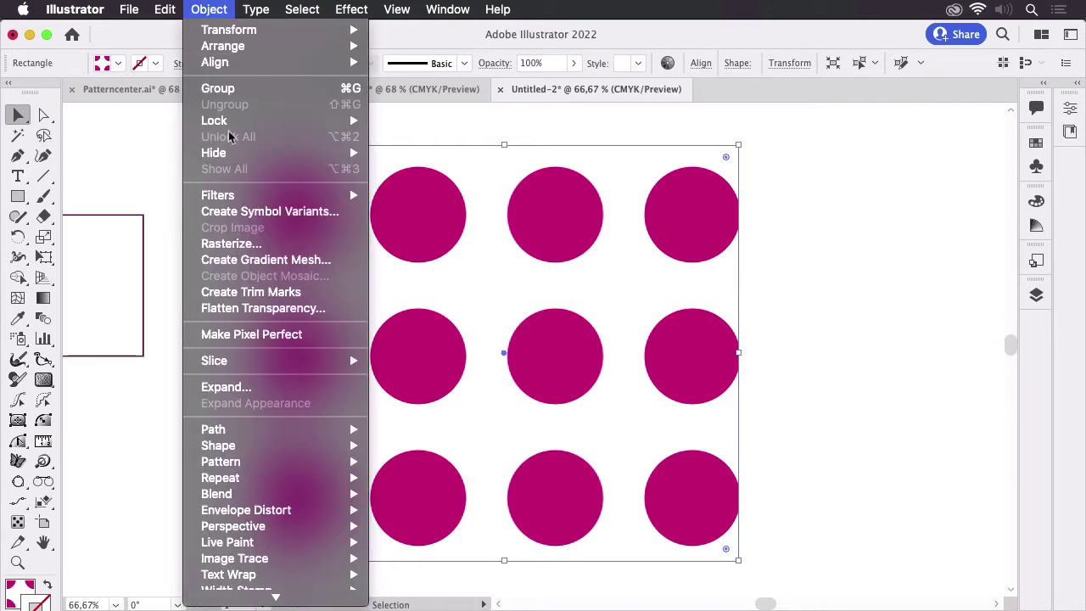
left_click(242, 387)
left_click_drag(979, 484, 760, 224)
key("Return")
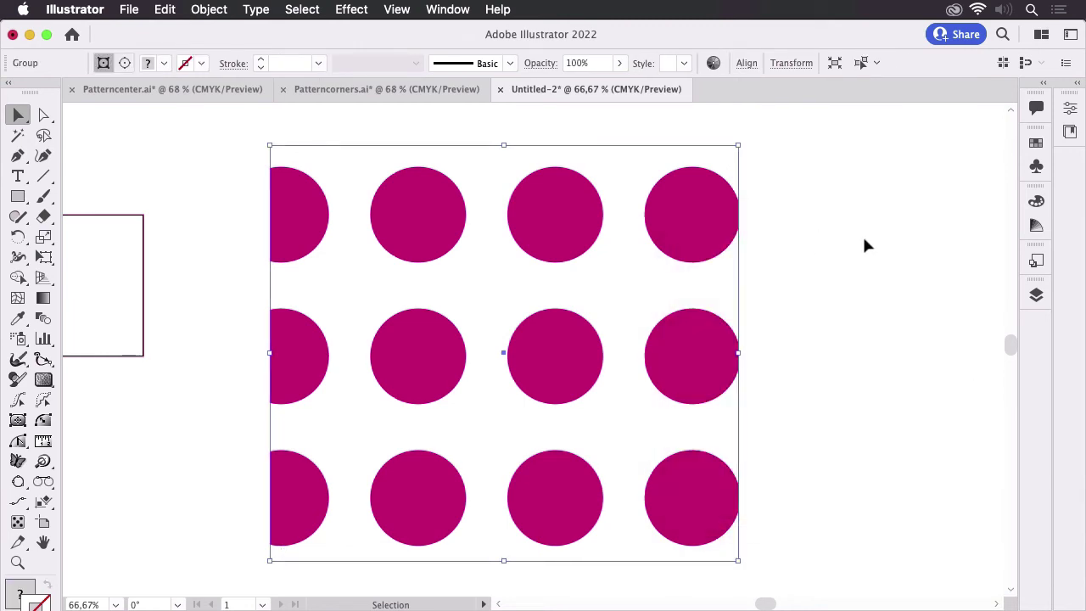
- Inspect the expanded group's nested pattern tile groups in the Layers panel
left_click(1036, 295)
left_click(866, 281)
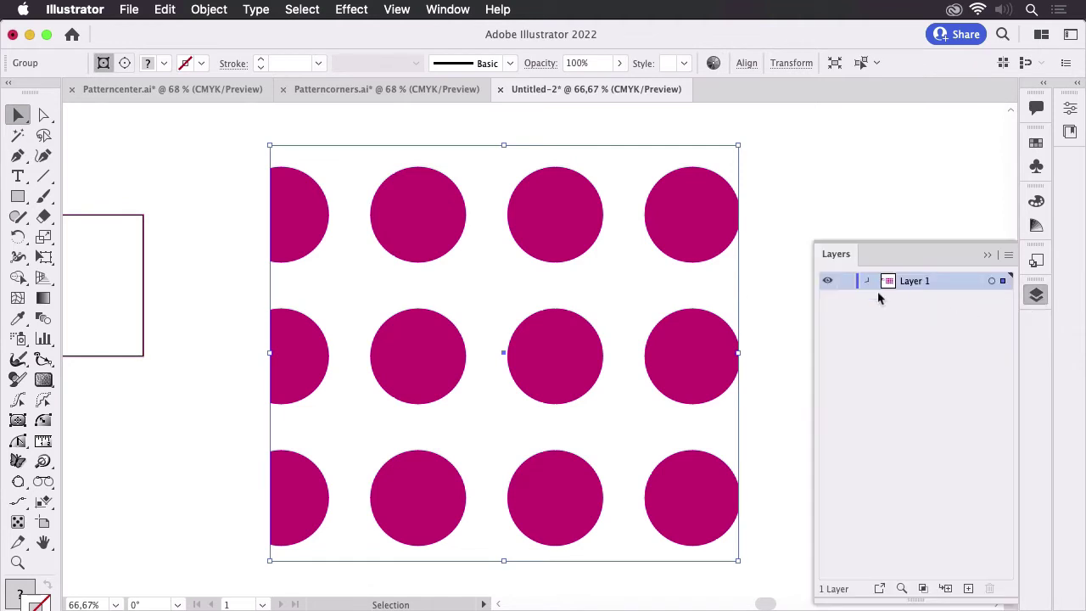
left_click(887, 299)
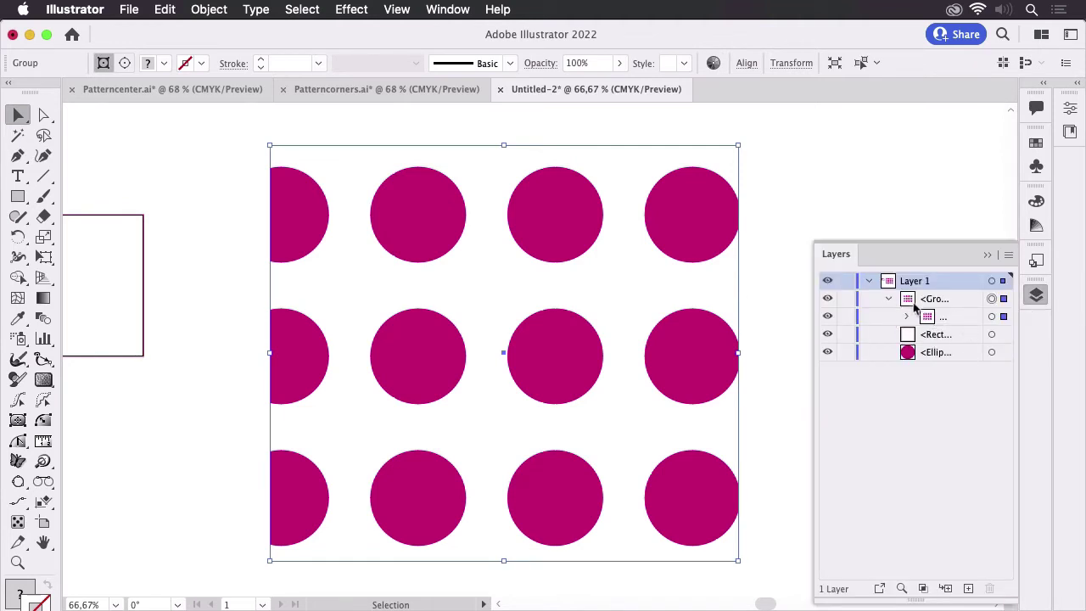
left_click(908, 316)
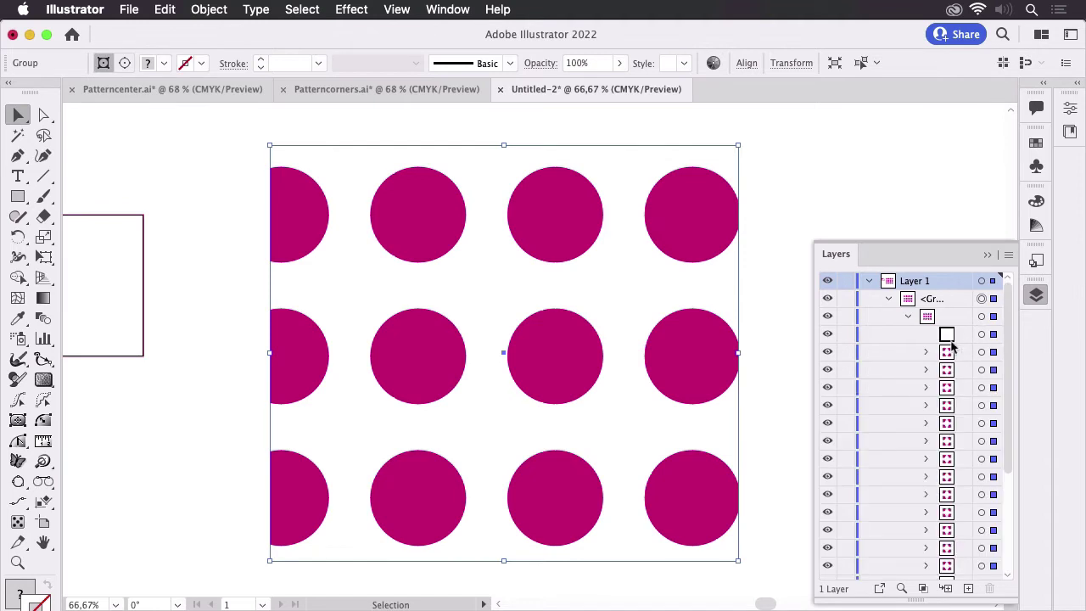
left_click(987, 254)
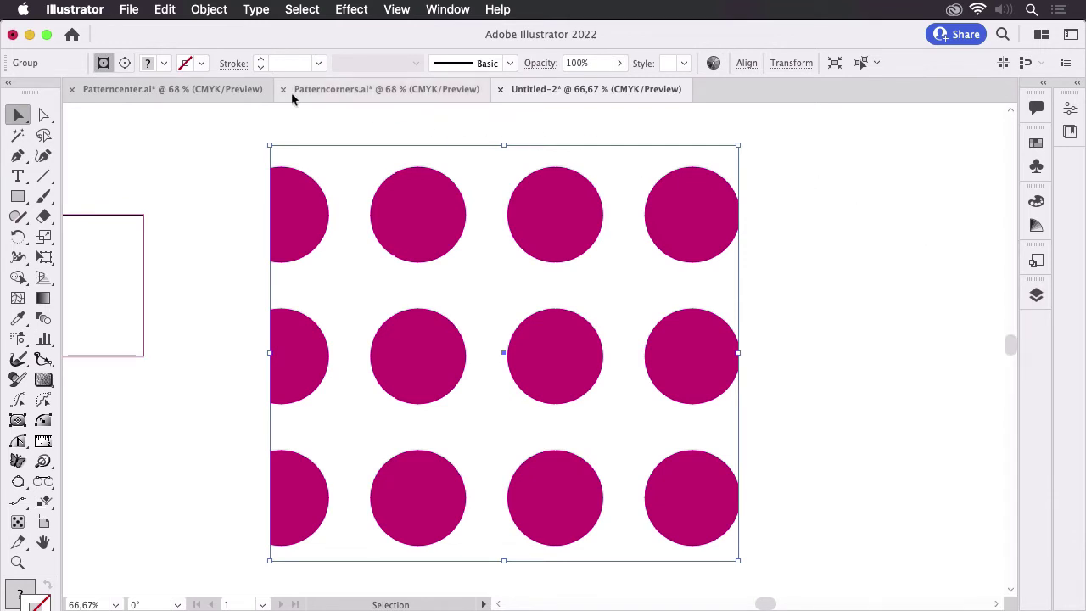
- Release the expanded pattern's clipping mask to reveal all tiles
left_click(213, 14)
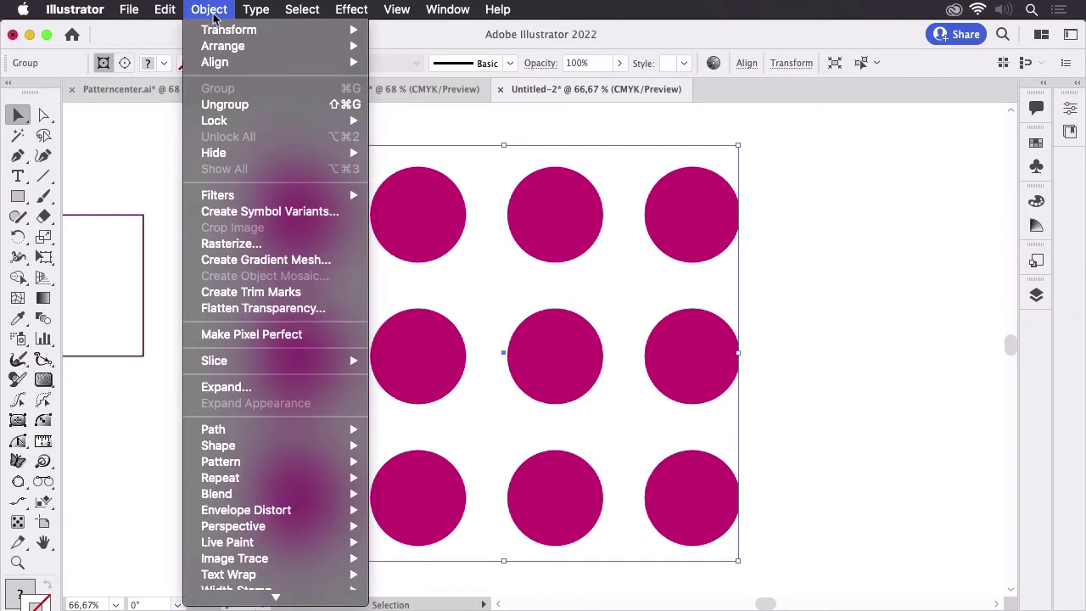
scroll(266, 450, "down", 3)
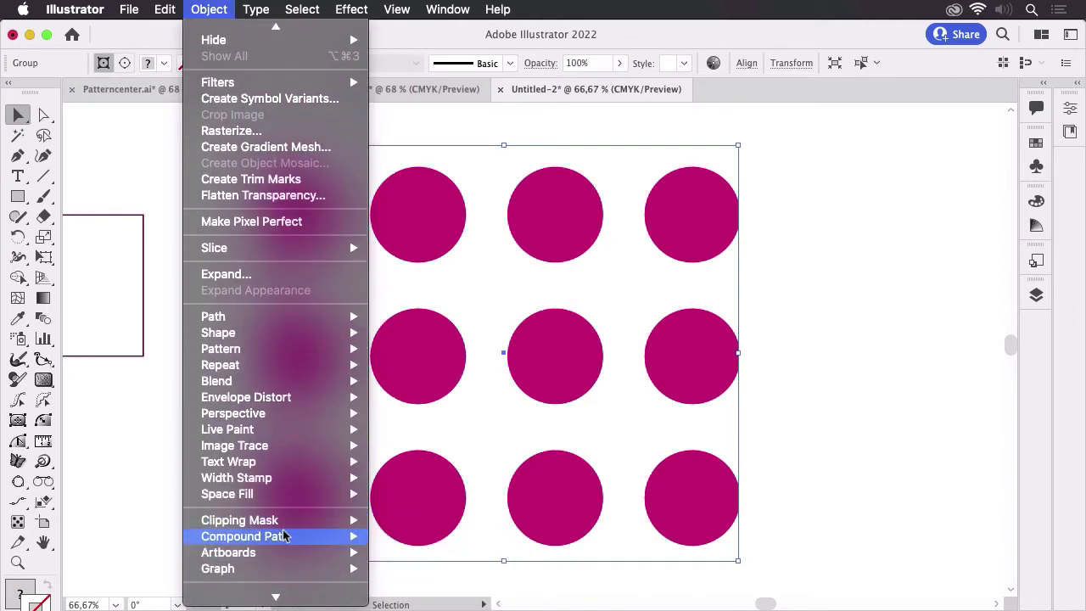
mouse_move(315, 523)
left_click(434, 537)
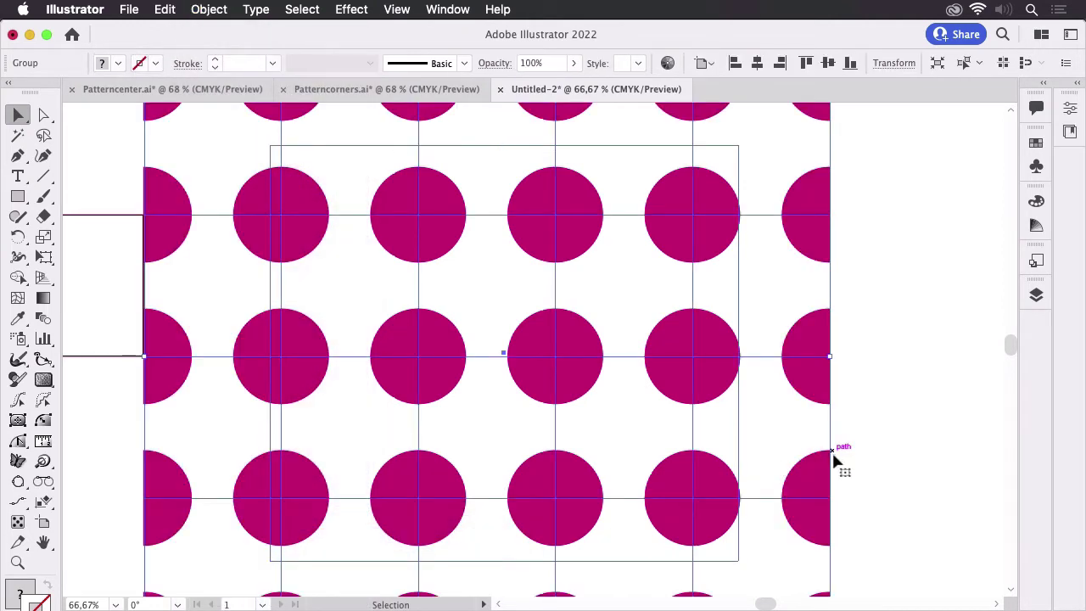
left_click(890, 420)
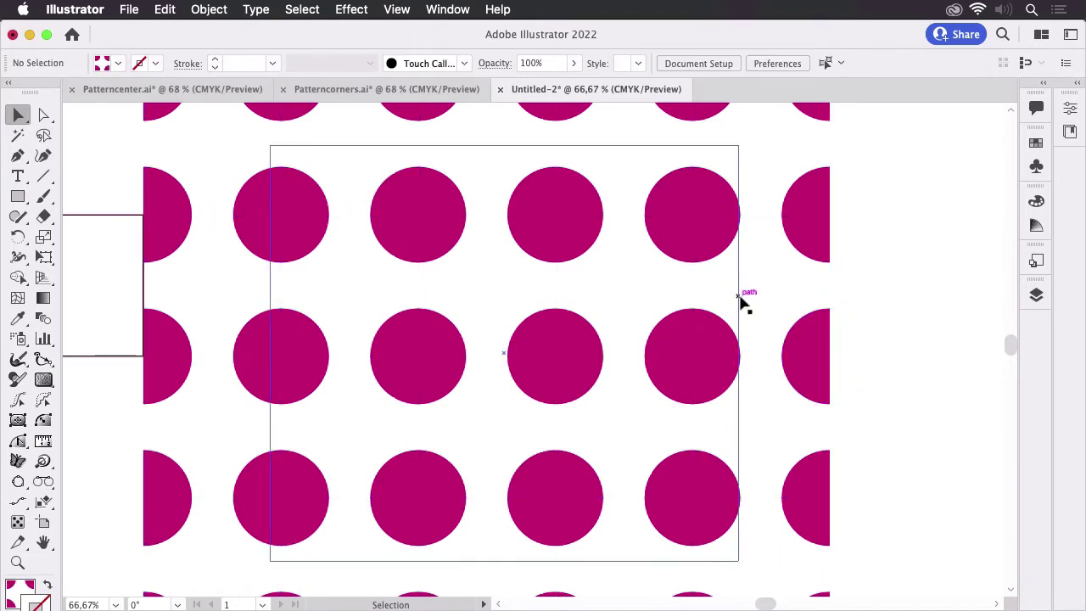
left_click_drag(739, 297, 744, 330)
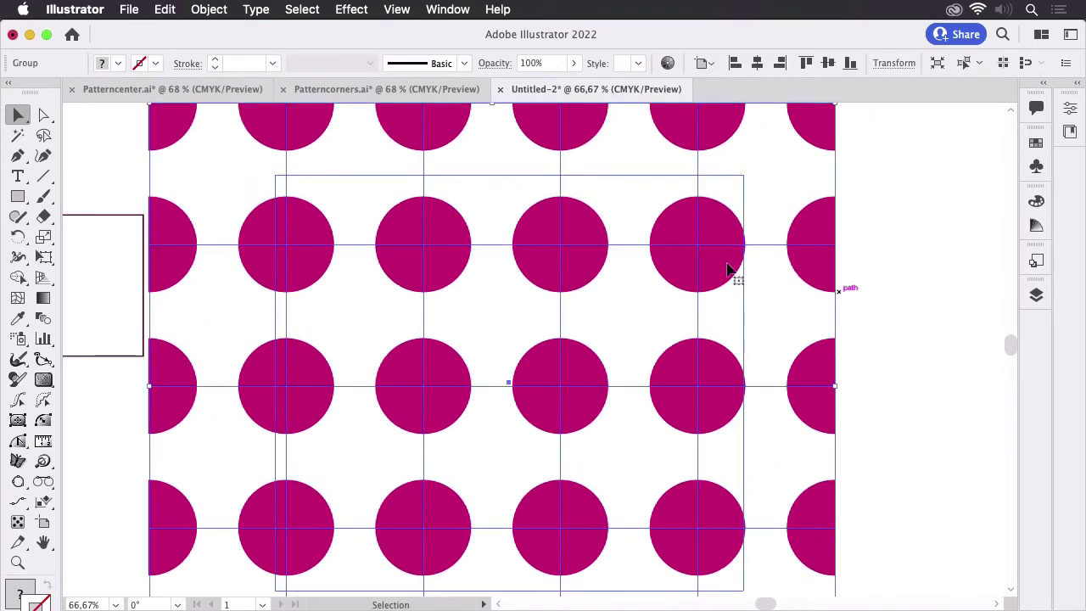
- Select all, then pick individual tile groups while bringing the pattern's top edge into view
key("super+a")
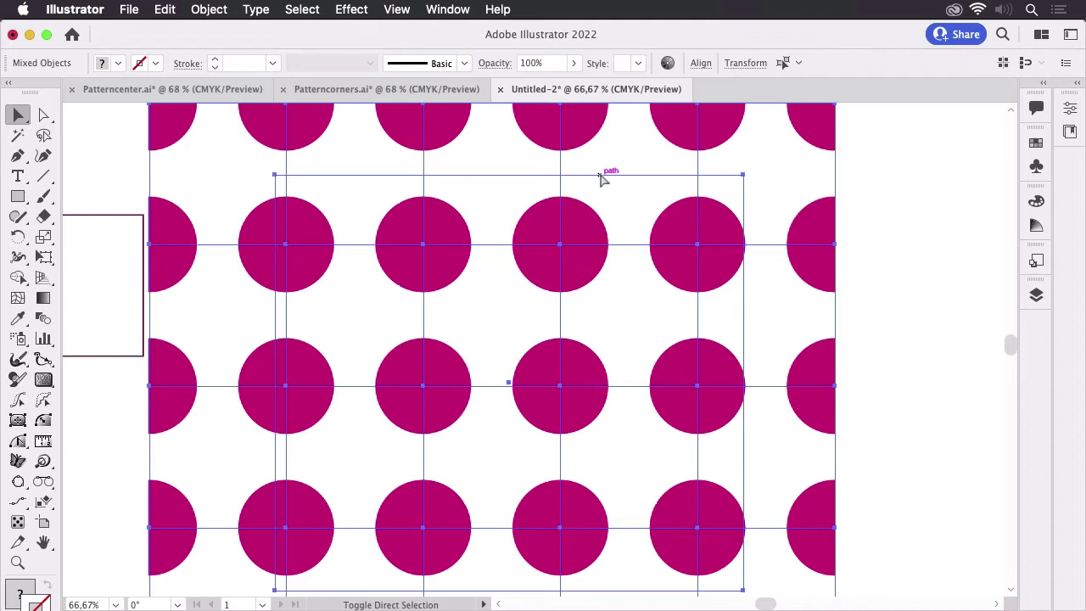
left_click(881, 262)
left_click(807, 235)
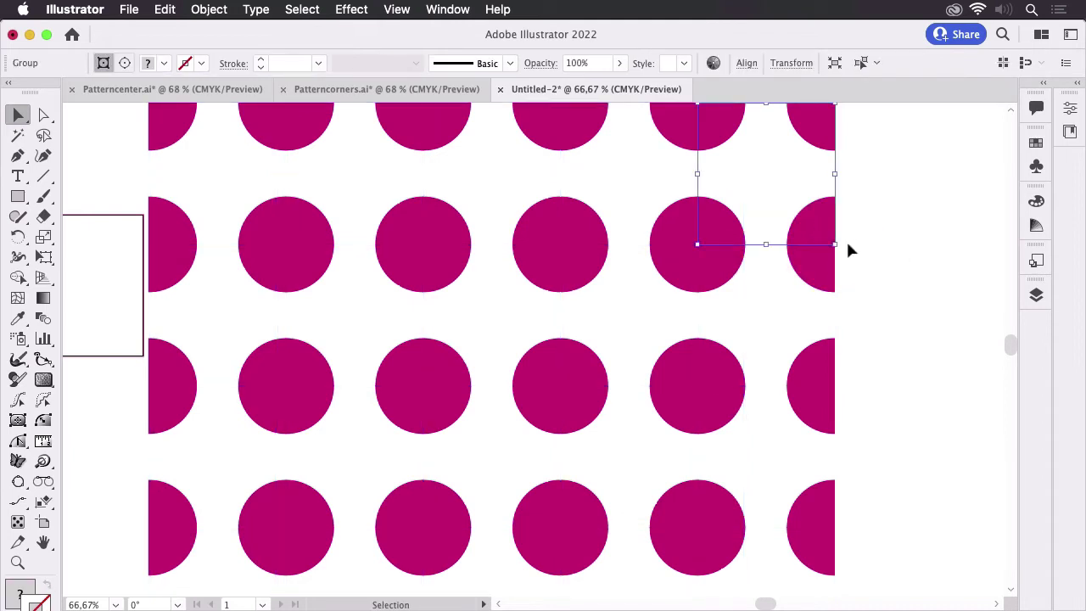
key("space")
left_click_drag(856, 221, 858, 363)
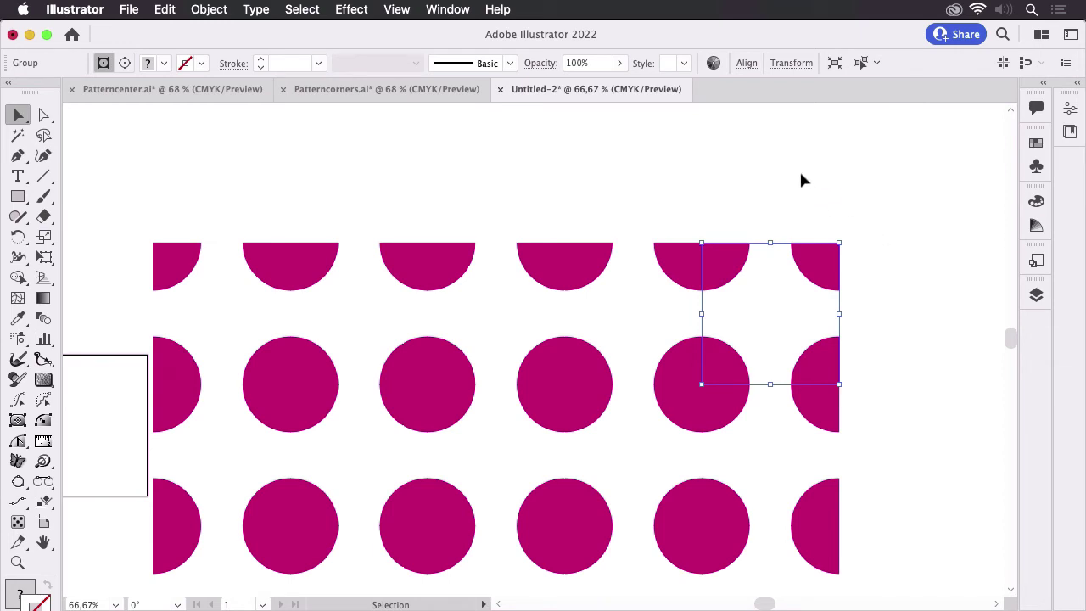
key("space")
left_click_drag(656, 189, 635, 143)
left_click(312, 218)
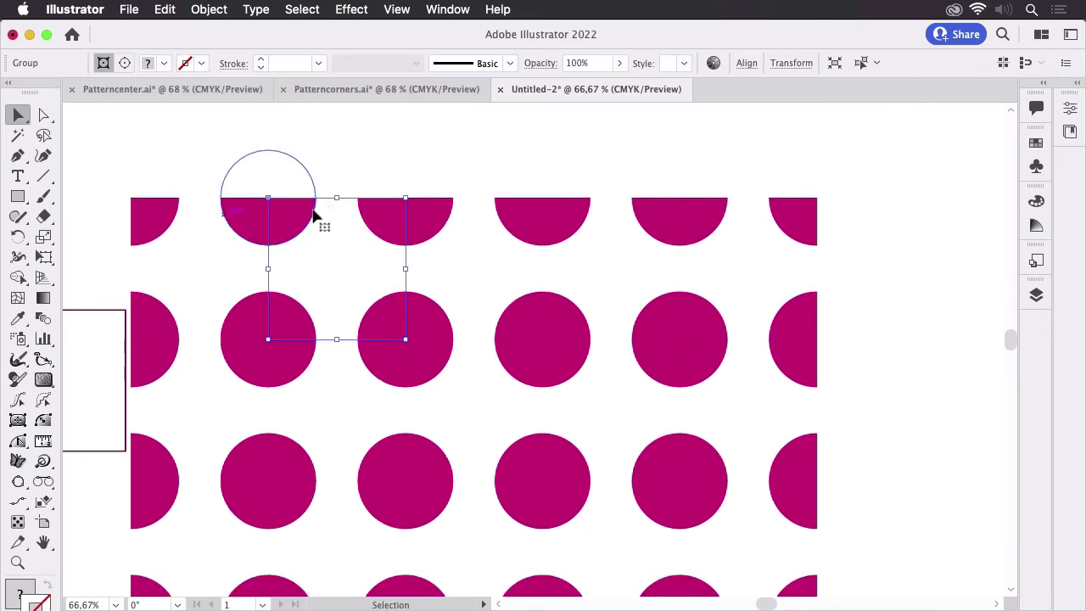
- Drag five top-row tile groups up out of the grid to expose their quarter-circles
left_click_drag(682, 226, 770, 196)
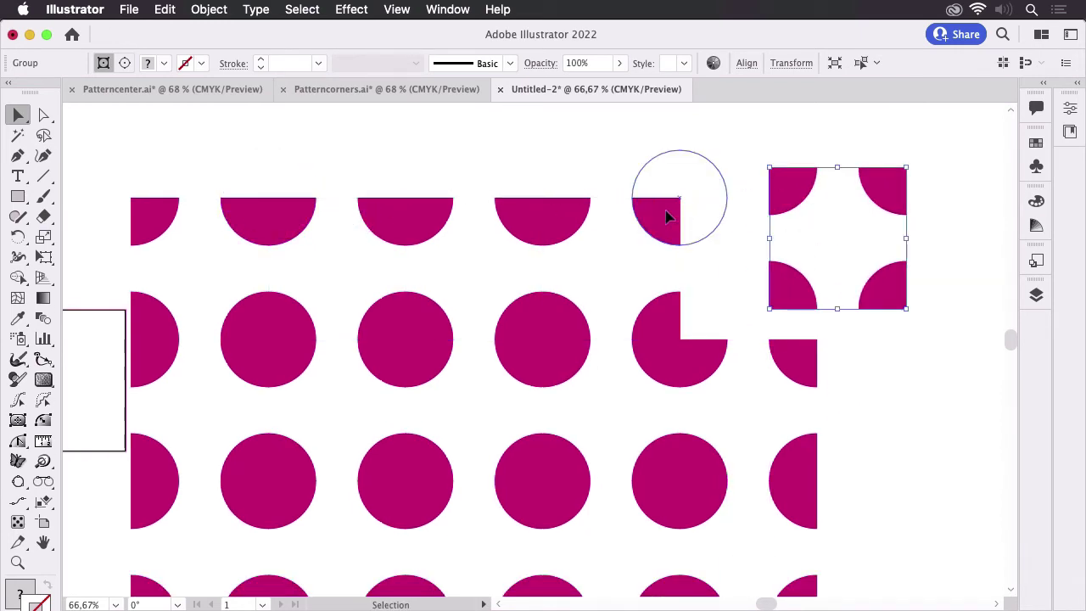
left_click_drag(666, 217, 697, 180)
left_click_drag(538, 213, 554, 162)
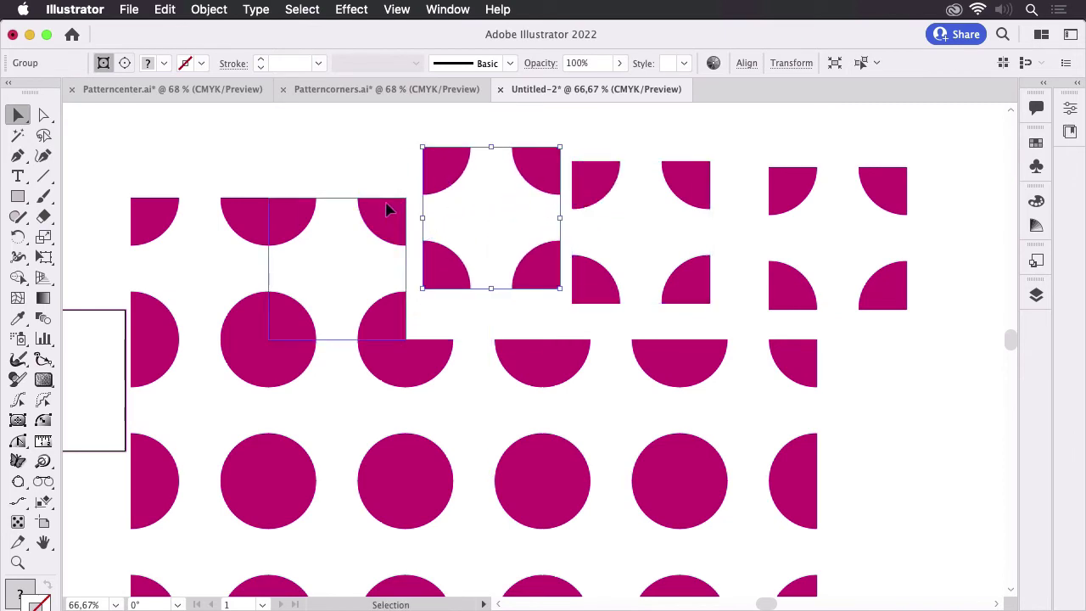
left_click_drag(386, 209, 403, 168)
left_click_drag(249, 223, 216, 181)
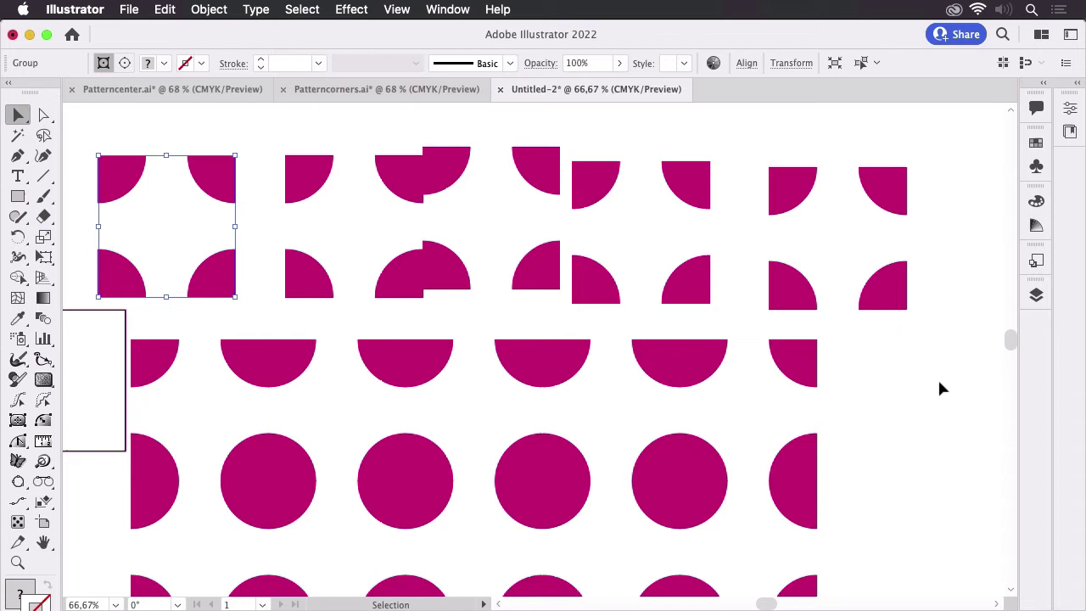
left_click(883, 186)
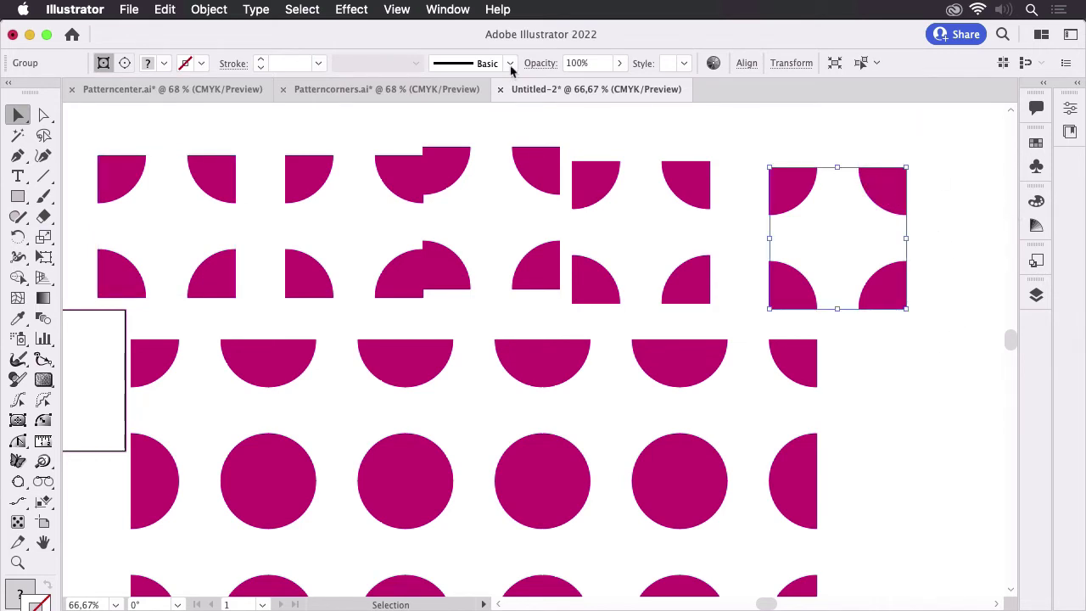
- Release the clipping mask on the selected pattern tile, then deselect
left_click(209, 10)
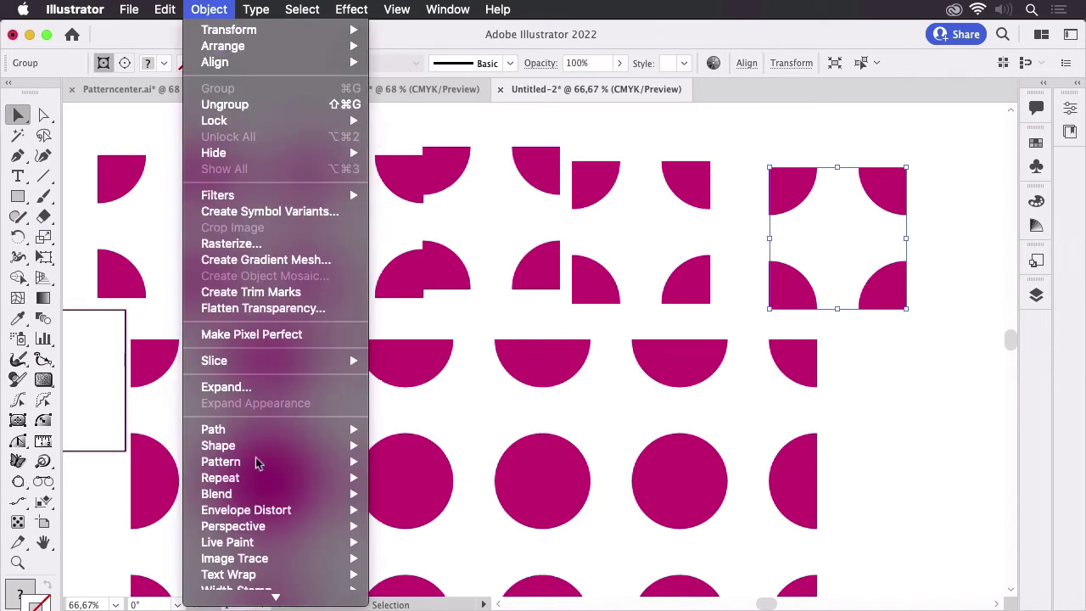
scroll(288, 564, "down", 3)
mouse_move(308, 519)
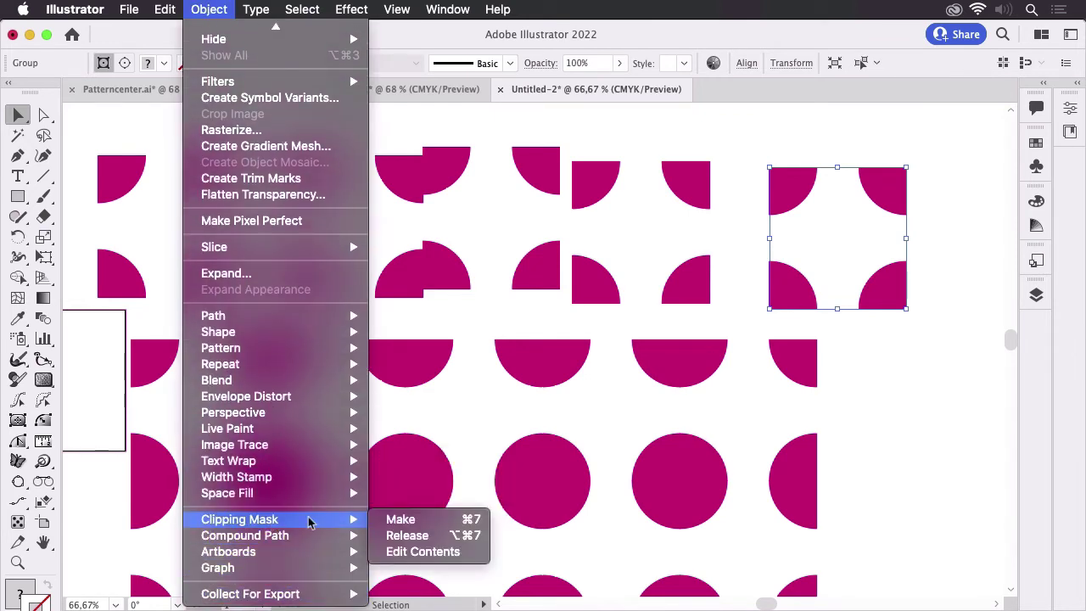
left_click(408, 535)
left_click(928, 392)
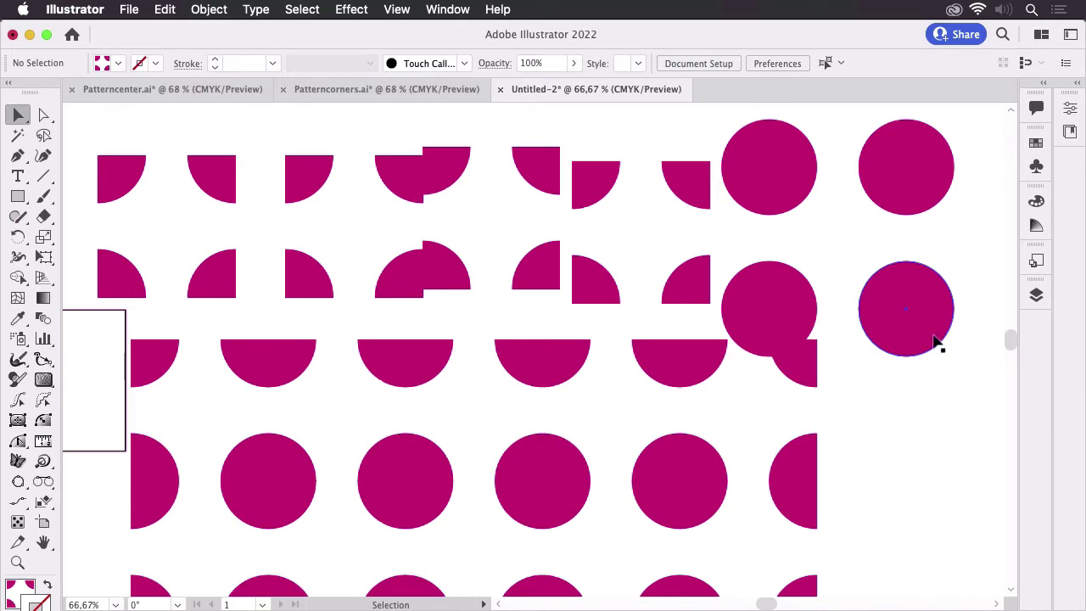
- Select all the artwork, group it, and release the clipping mask on the whole pattern
scroll(826, 475, "down", 5)
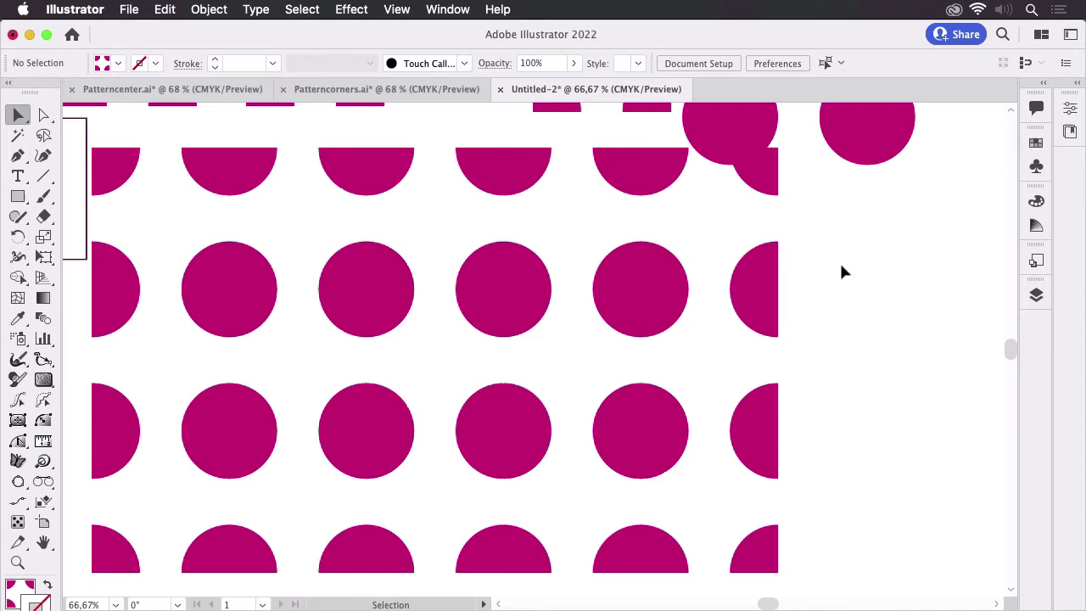
key("super+a")
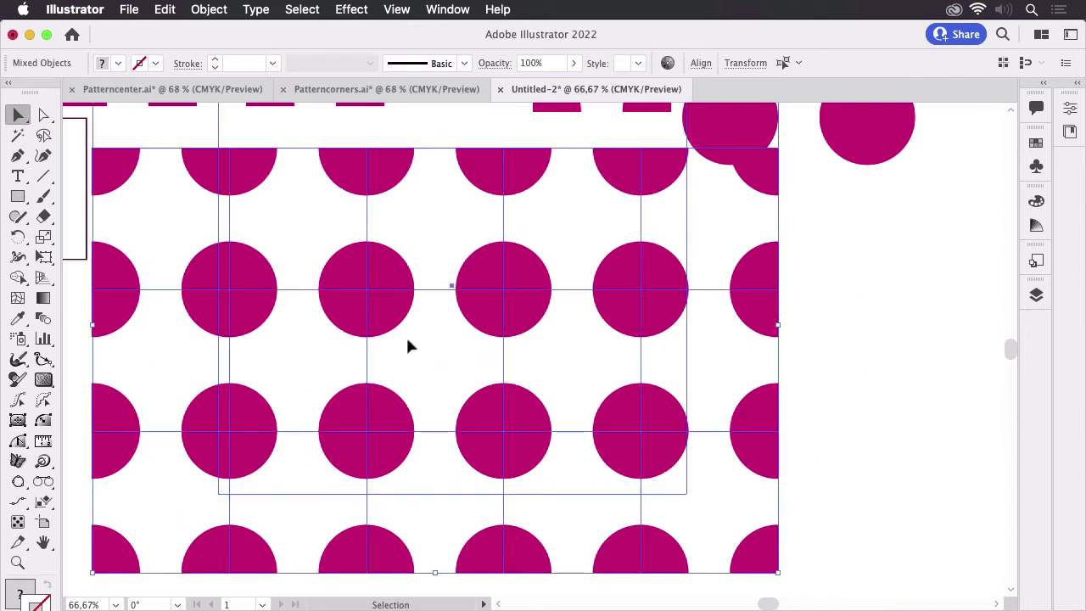
key("super+g")
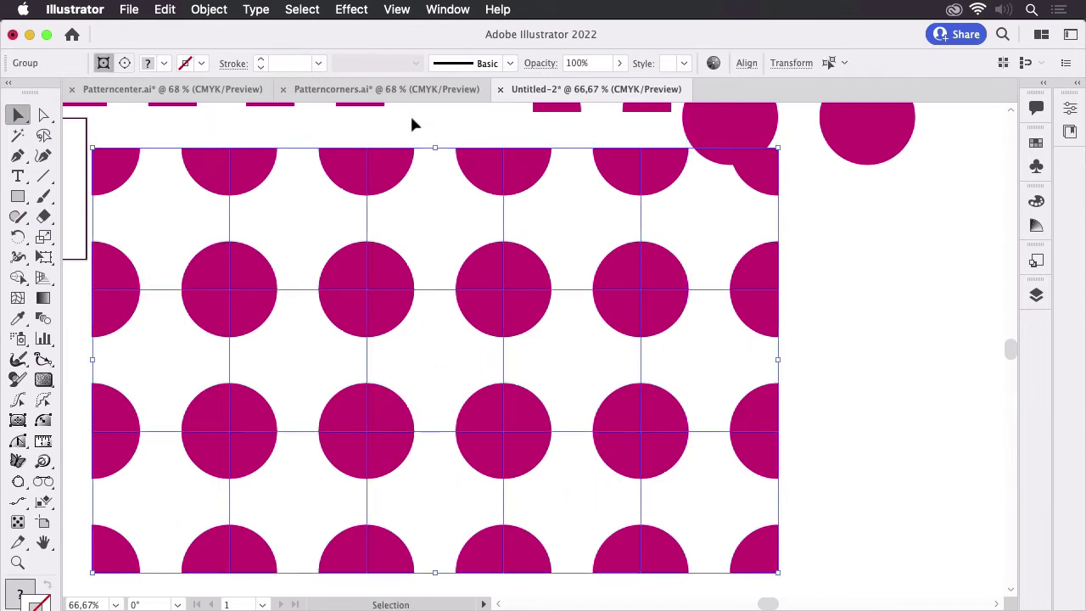
left_click(208, 10)
scroll(308, 462, "down", 4)
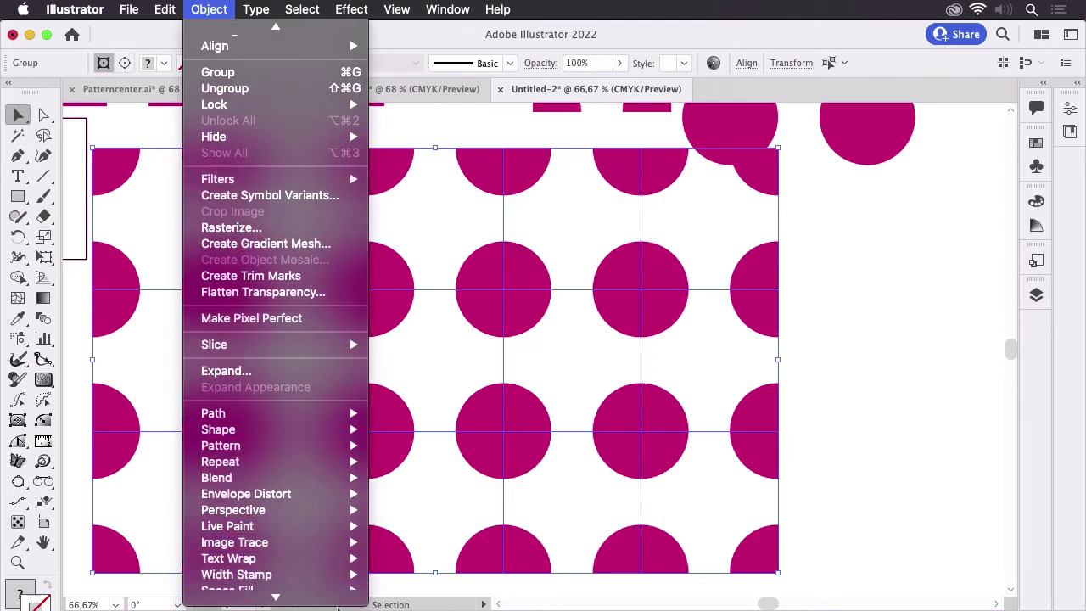
mouse_move(300, 518)
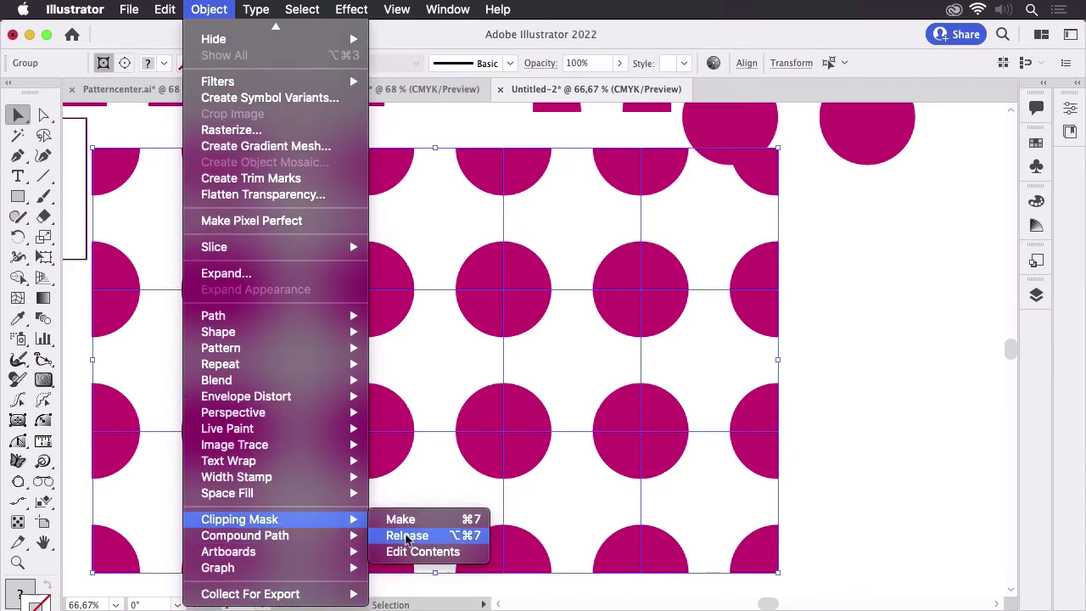
left_click(450, 535)
- Drag four 2x2 circle groups out of the grid to reveal overlapping full circles
left_click(916, 498)
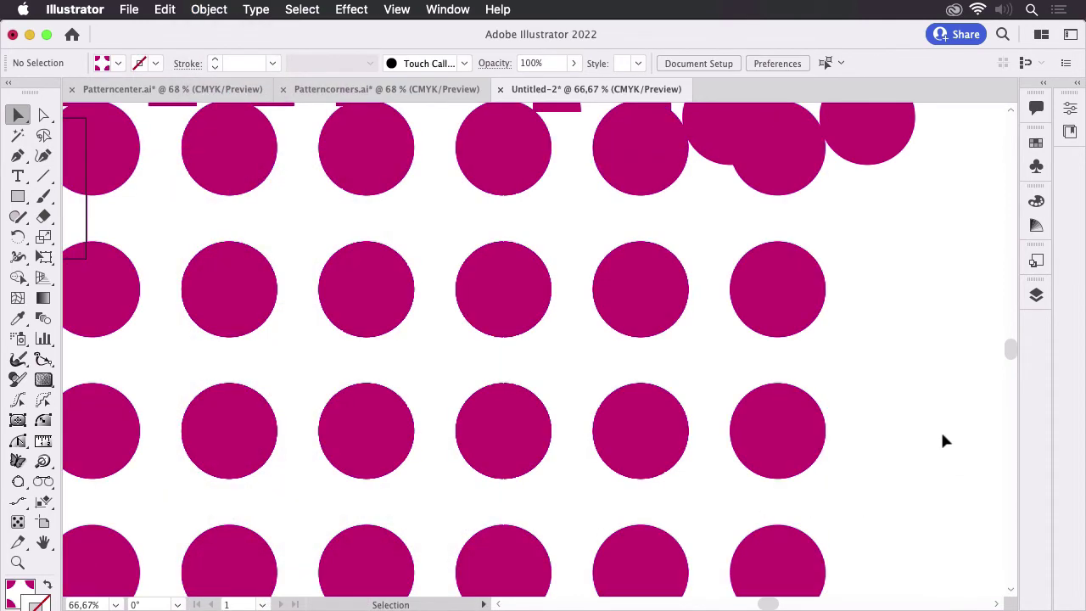
scroll(870, 363, "down", 2)
scroll(858, 255, "right", 1)
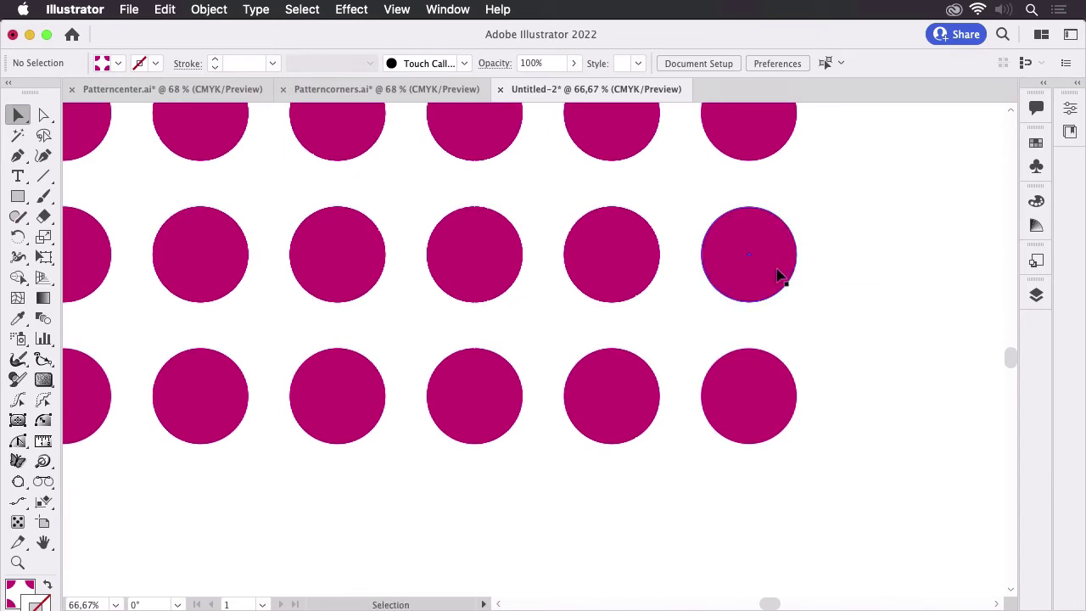
left_click_drag(778, 276, 895, 305)
left_click_drag(630, 392, 610, 469)
left_click_drag(342, 272, 322, 320)
left_click_drag(86, 296, 93, 331)
- Drag four more circle groups and the empty tile rectangle, then marquee-select all circles at 25% zoom
scroll(407, 351, "up", 5)
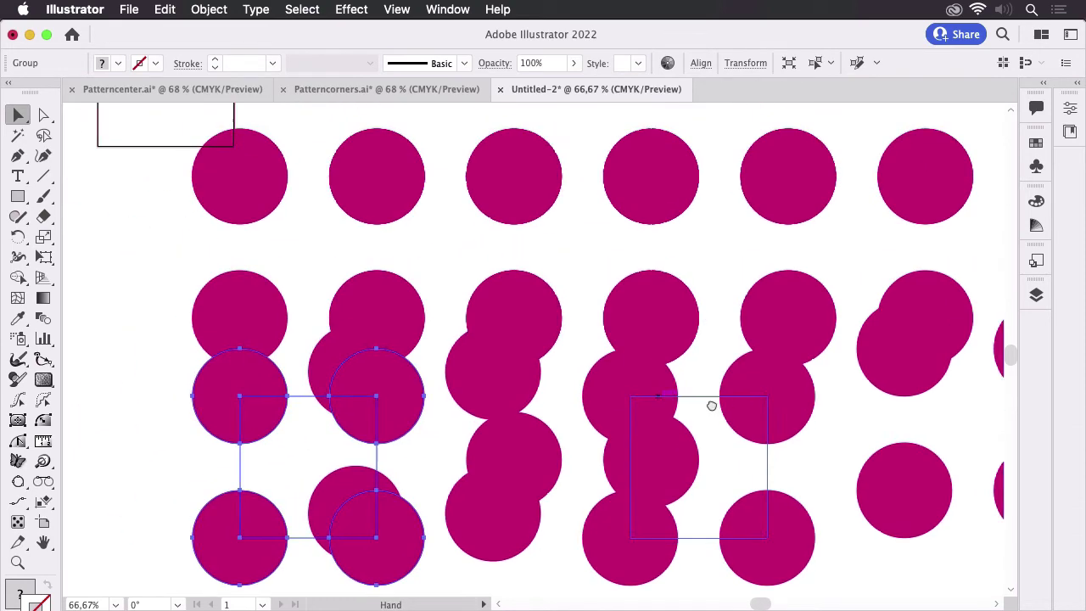
left_click(802, 252)
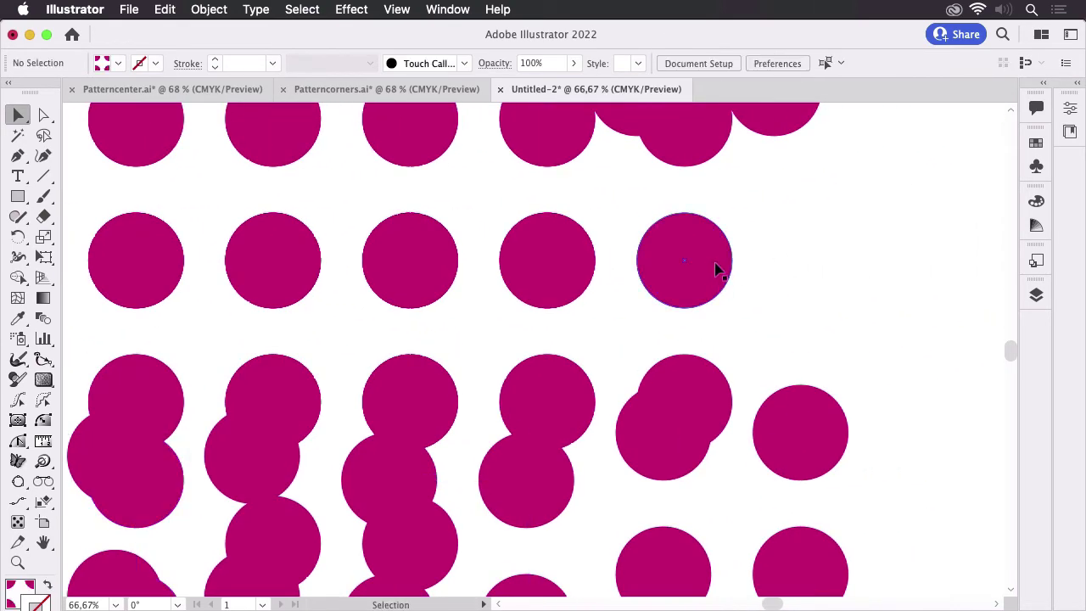
left_click_drag(718, 266, 813, 242)
left_click_drag(541, 263, 567, 234)
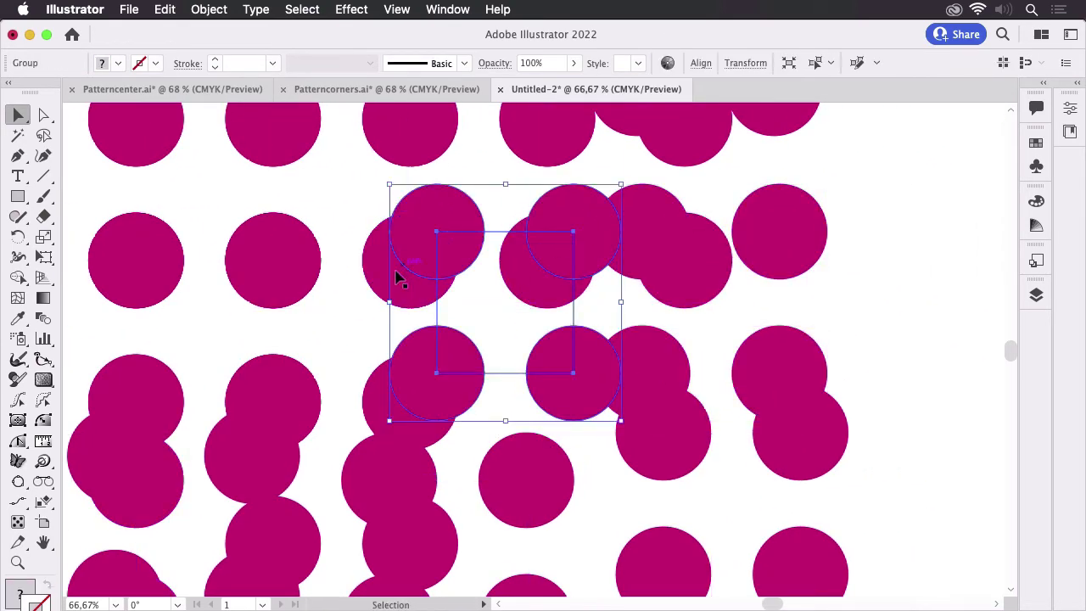
left_click_drag(274, 287, 338, 311)
left_click_drag(127, 251, 93, 203)
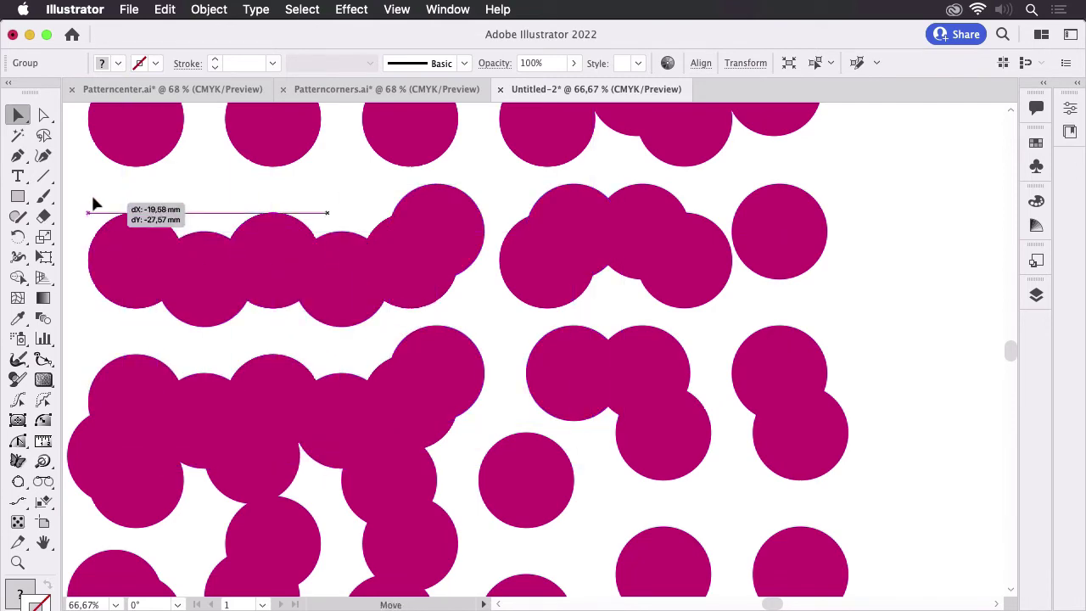
left_click_drag(721, 318, 784, 363)
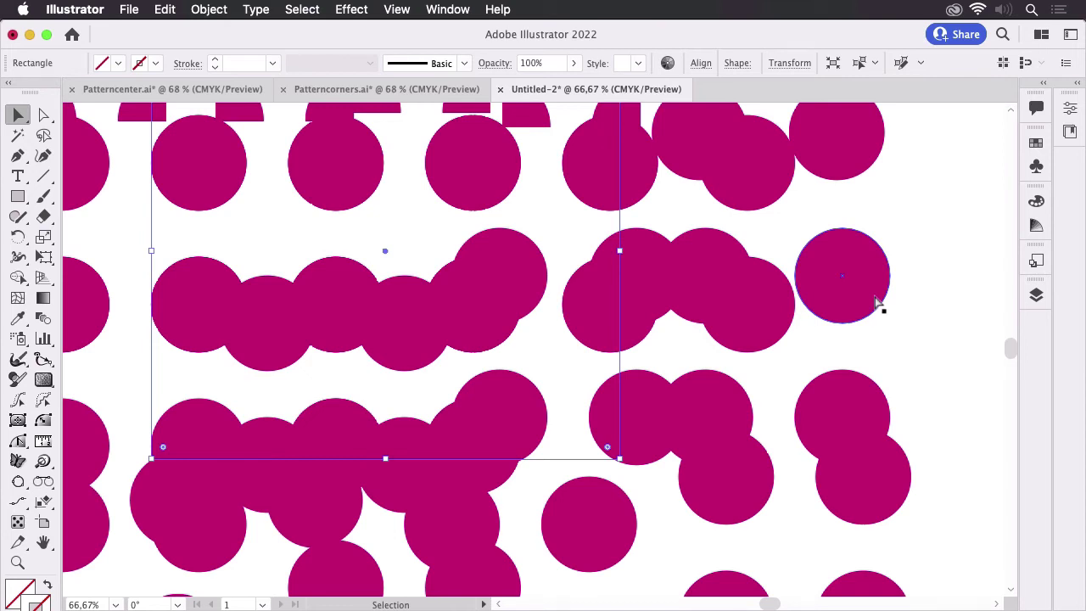
key("super+minus")
key("super+minus")
key("super+minus")
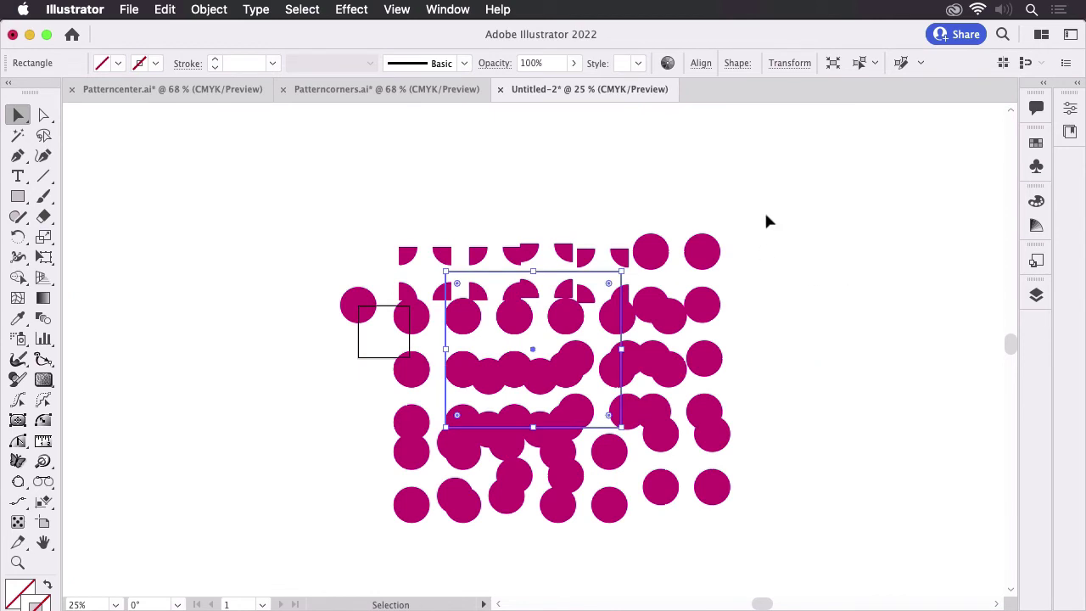
left_click_drag(810, 214, 320, 542)
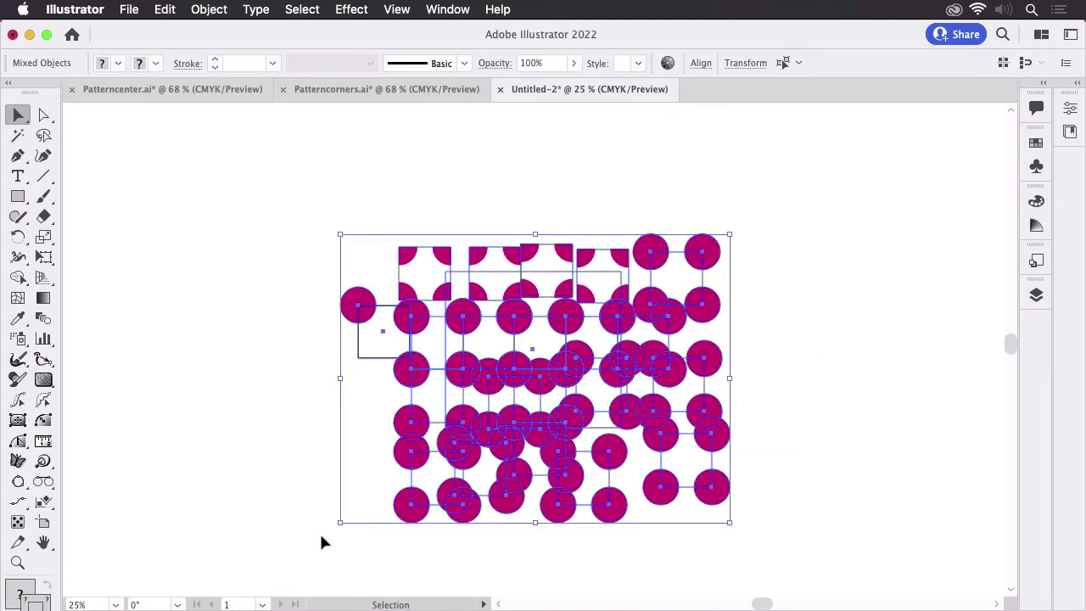
- Delete the selected circles and add a new pattern swatch in the Swatches panel
key("Delete")
scroll(512, 294, "down", 2)
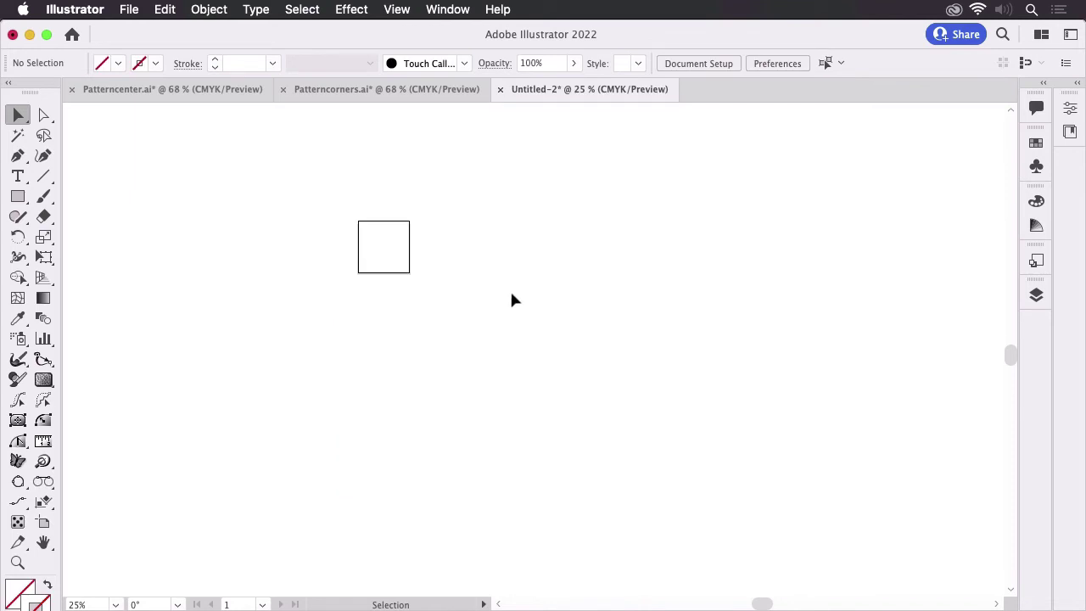
left_click(1036, 143)
left_click_drag(917, 245, 924, 326)
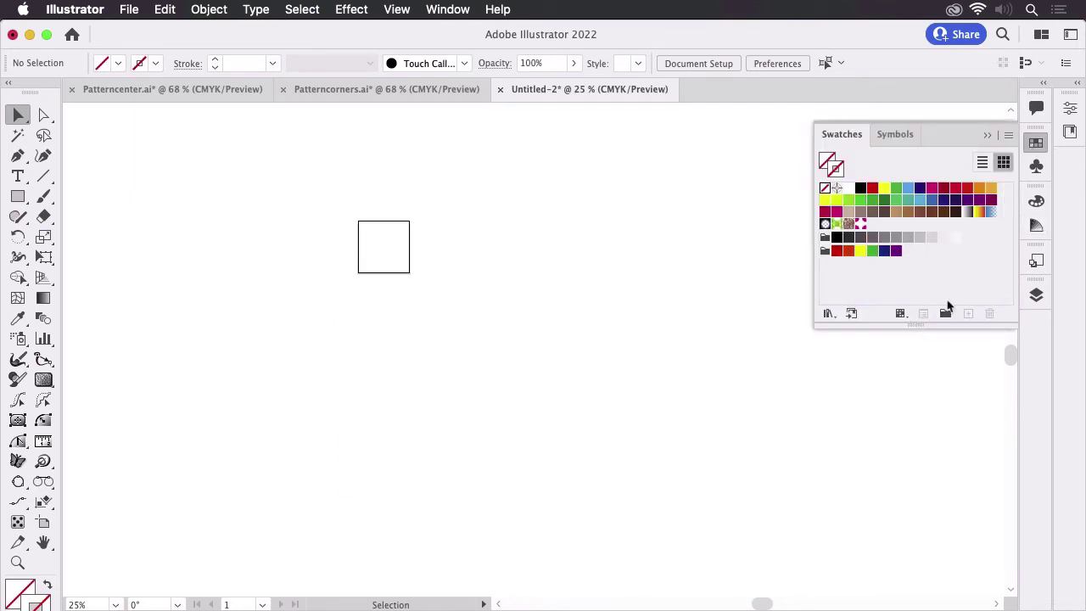
left_click(859, 223)
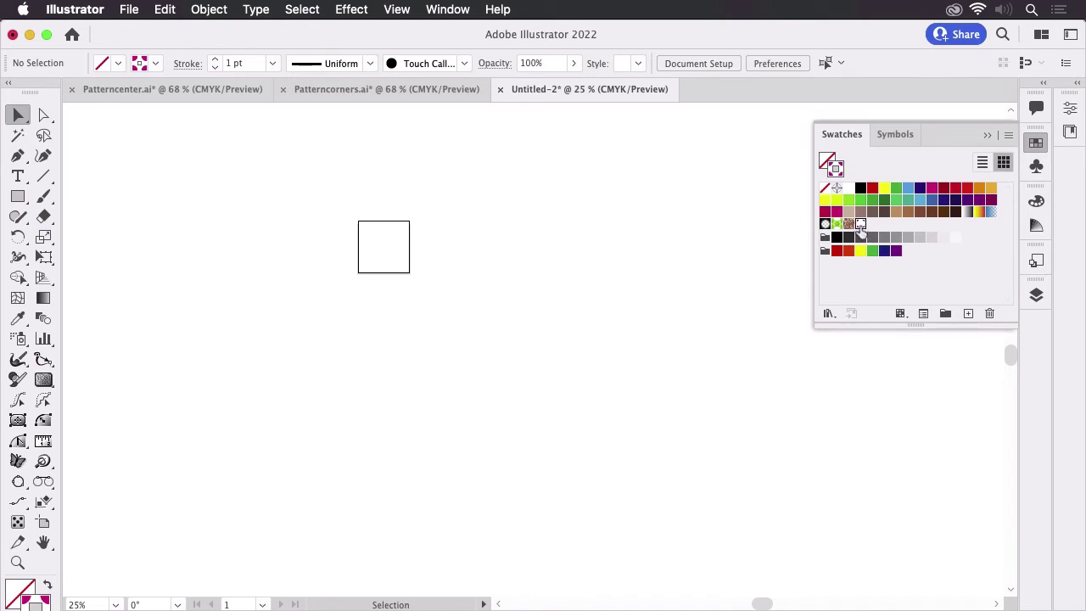
left_click_drag(860, 225, 968, 313)
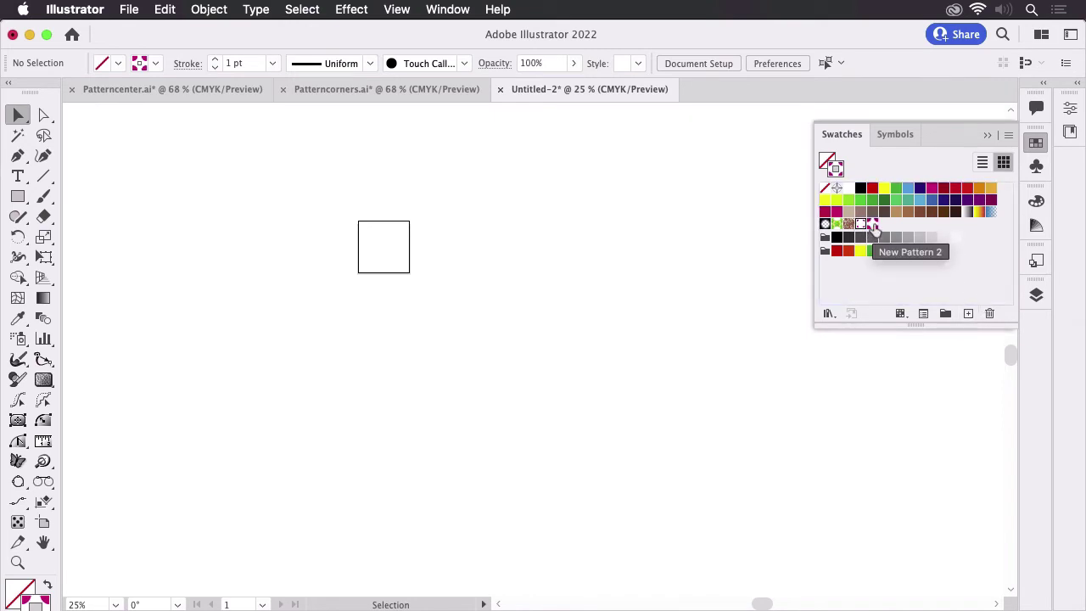
- Edit New Pattern 2 with Move Tile with Art unchecked, dragging the dot to the tile's centre
double_click(873, 225)
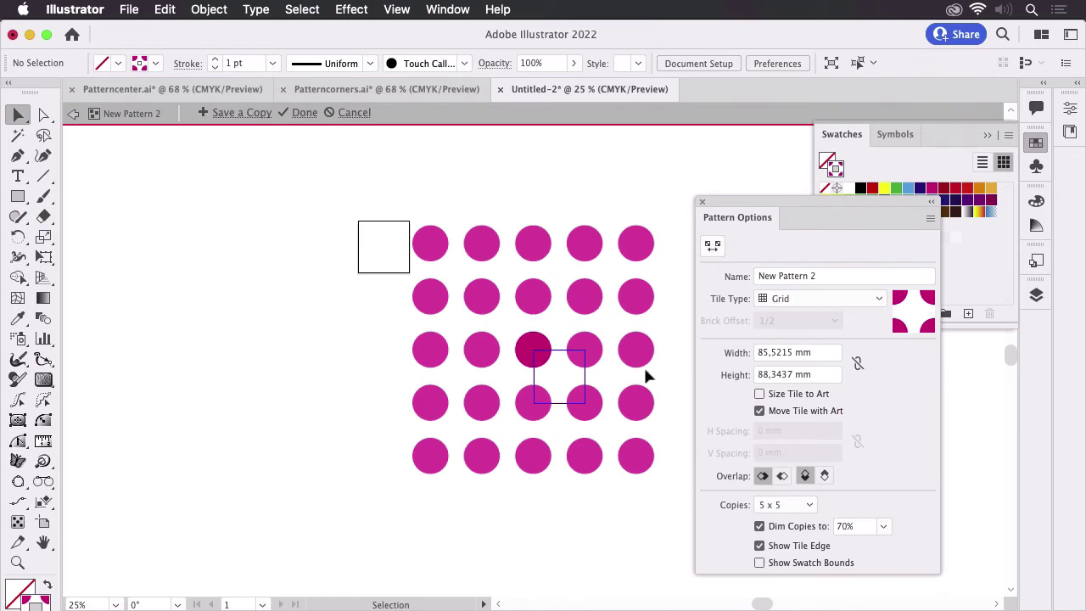
left_click(644, 401, "super")
left_click(645, 402, "super")
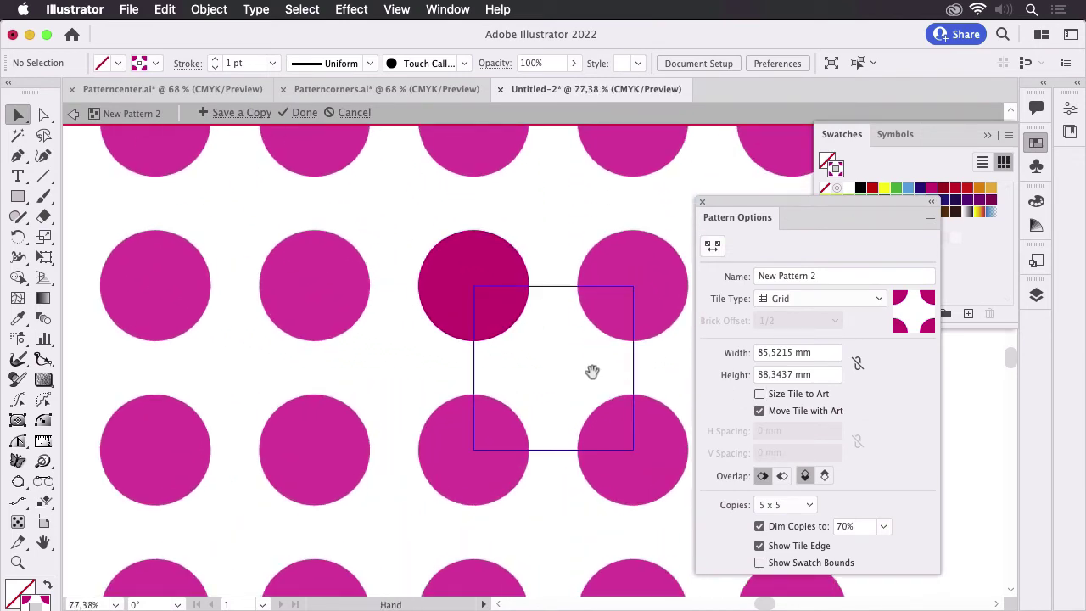
left_click_drag(591, 371, 500, 313)
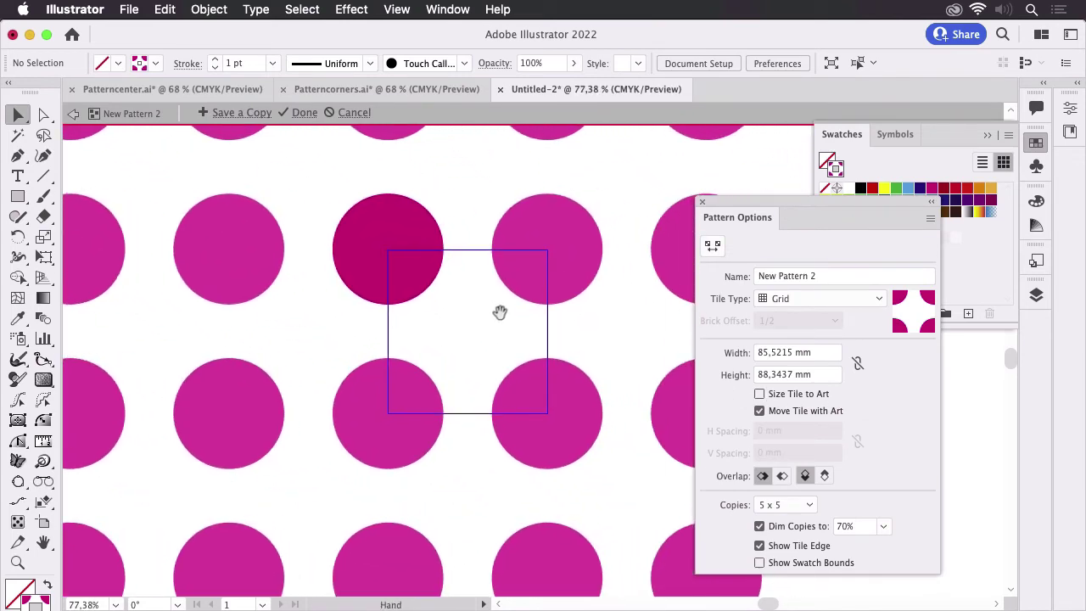
left_click(759, 411)
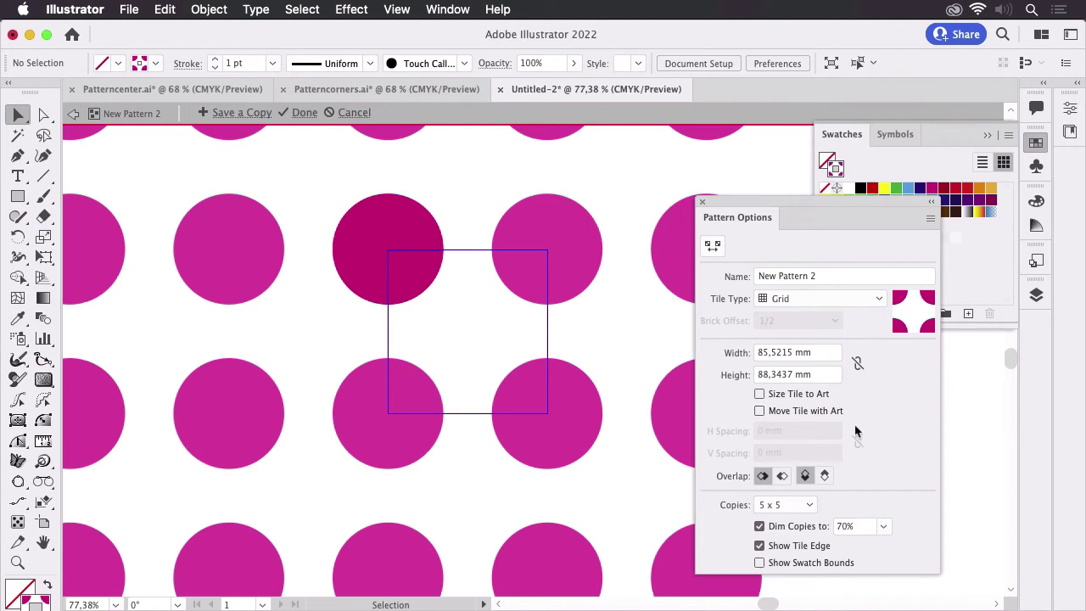
left_click(416, 231)
left_click_drag(407, 229, 487, 311)
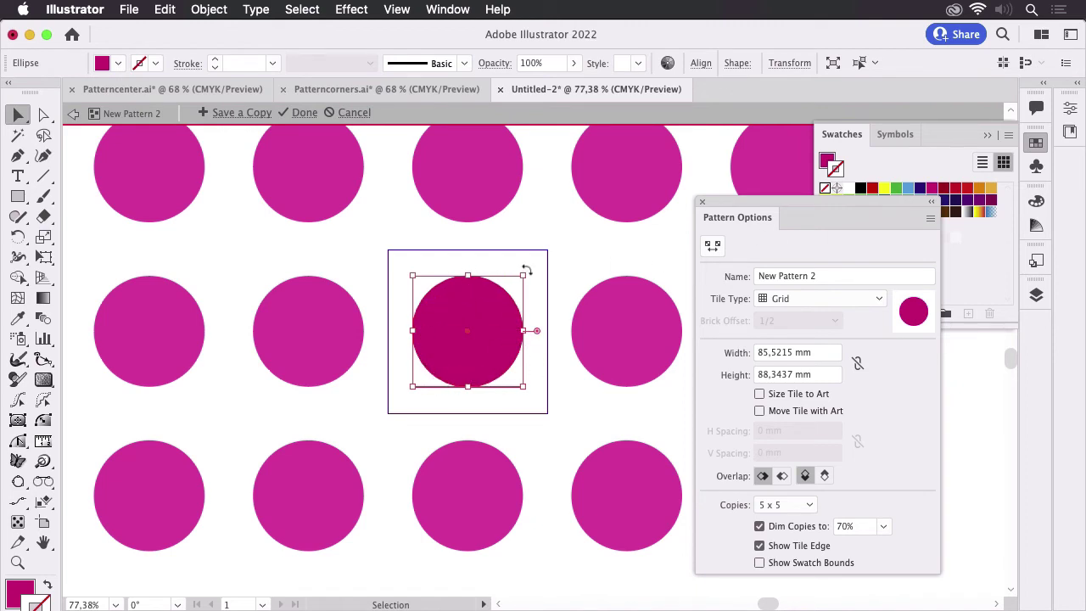
- Save the edited pattern with Done and bring the small square back into view
left_click(302, 113)
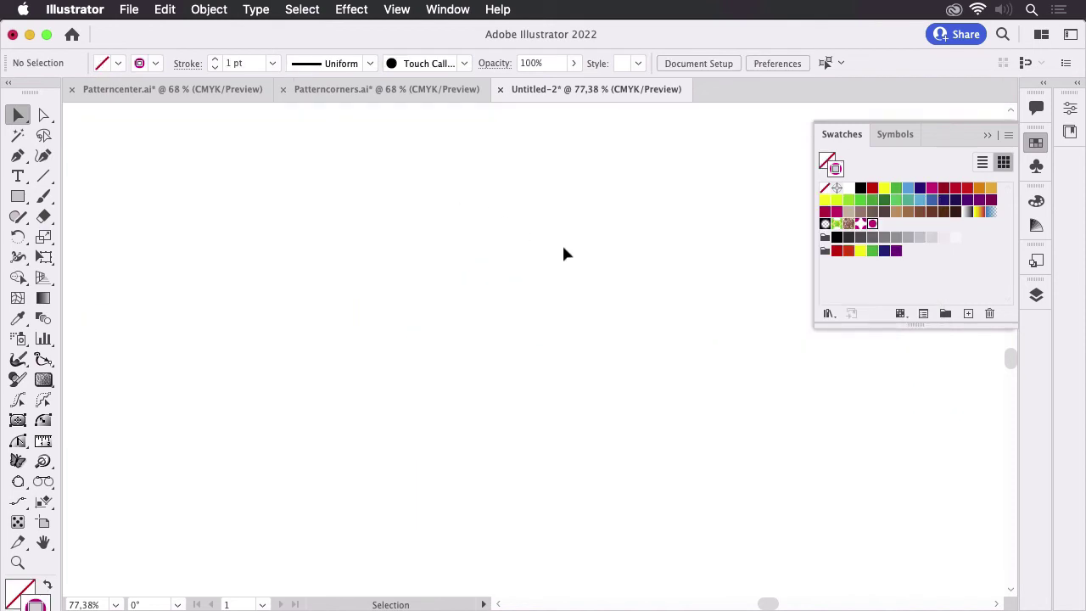
key("super+minus")
key("super+minus")
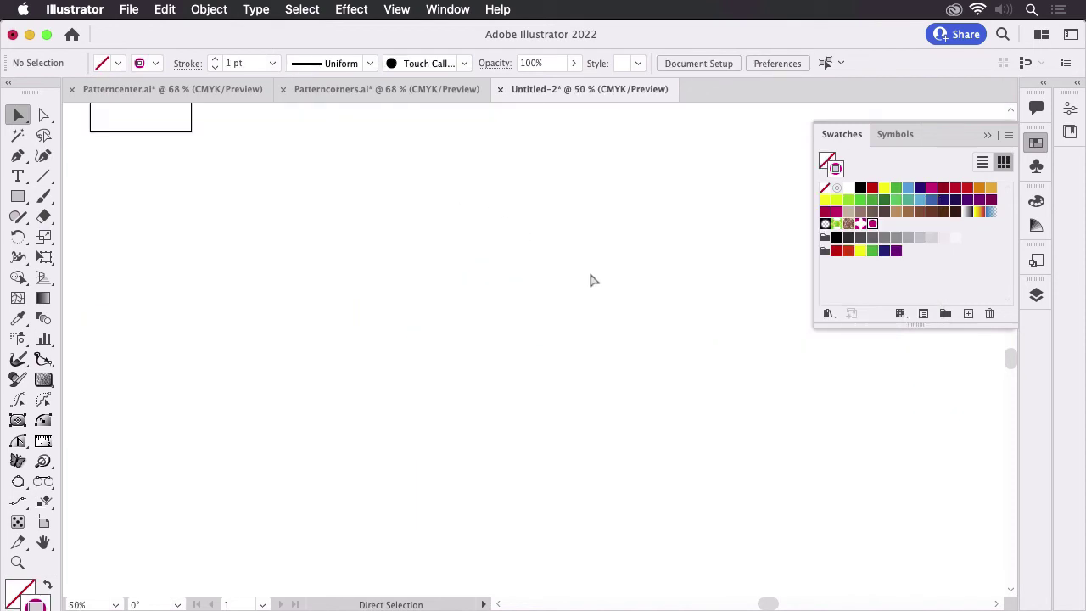
left_click_drag(530, 188, 523, 259)
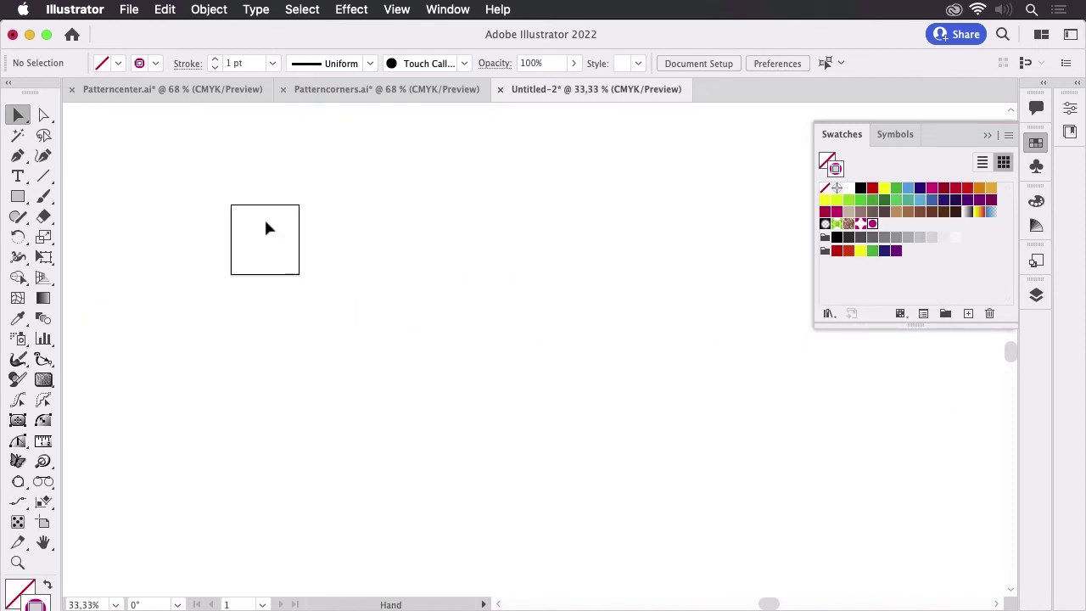
- Draw a large rectangle and fill it with the magenta dot pattern swatch
left_click(18, 196)
left_click_drag(394, 212, 635, 451)
left_click(19, 117)
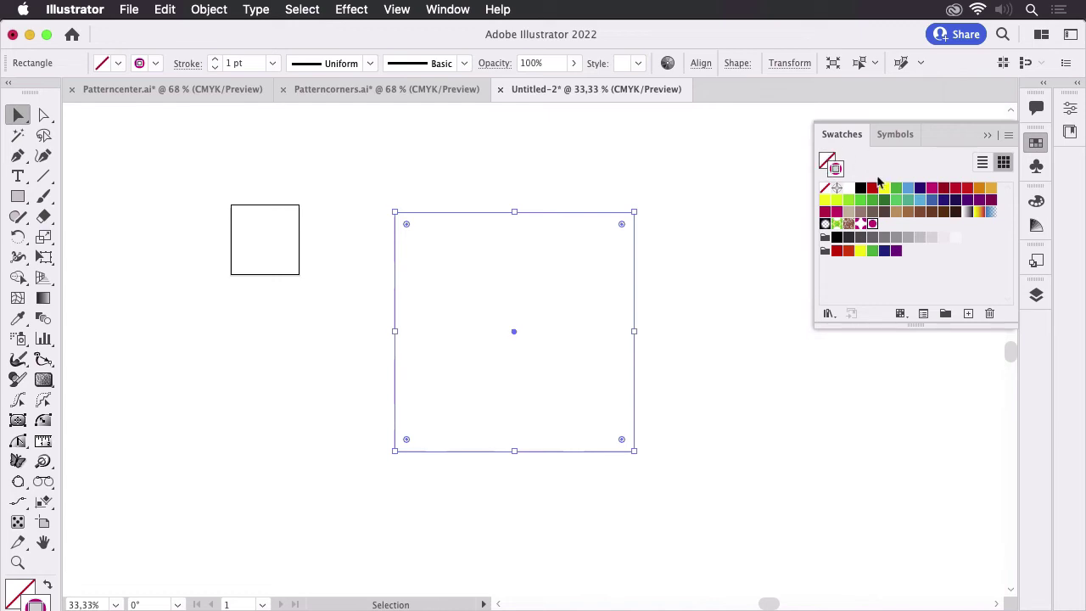
key("shift+x")
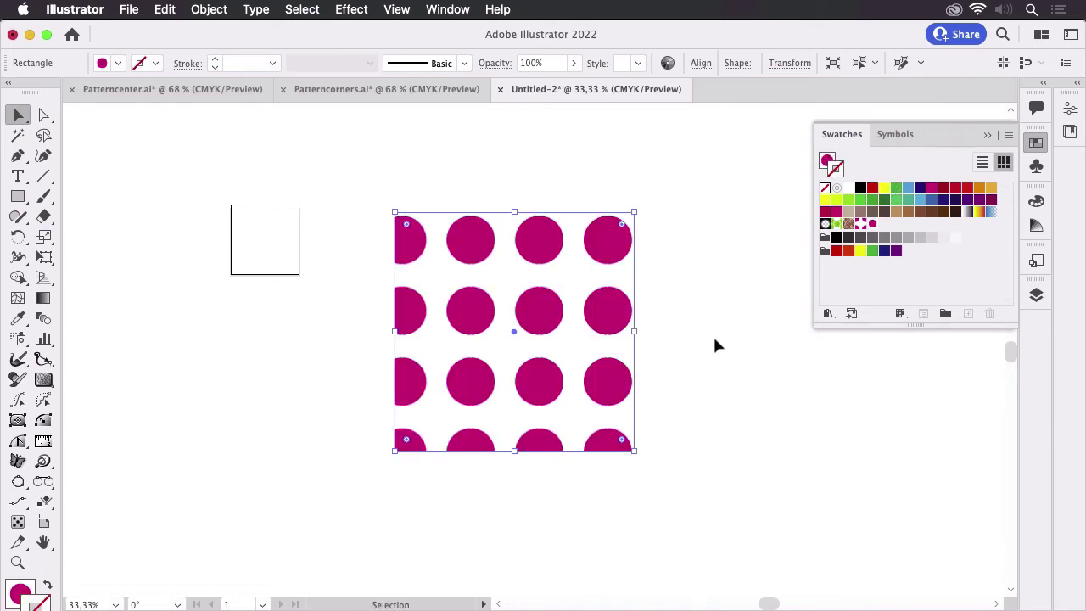
left_click_drag(717, 325, 542, 342)
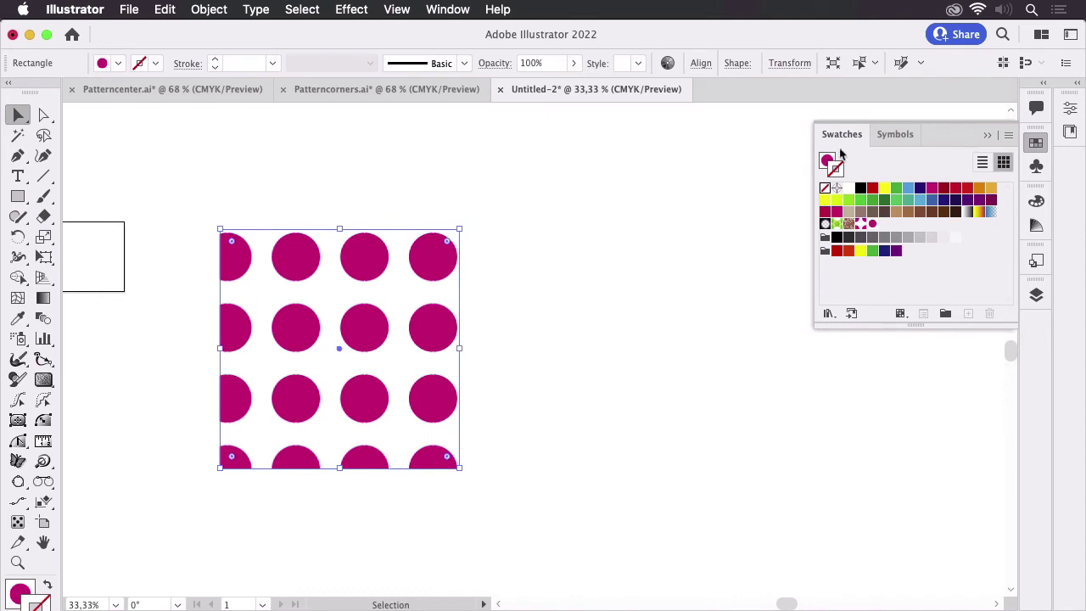
left_click(872, 223)
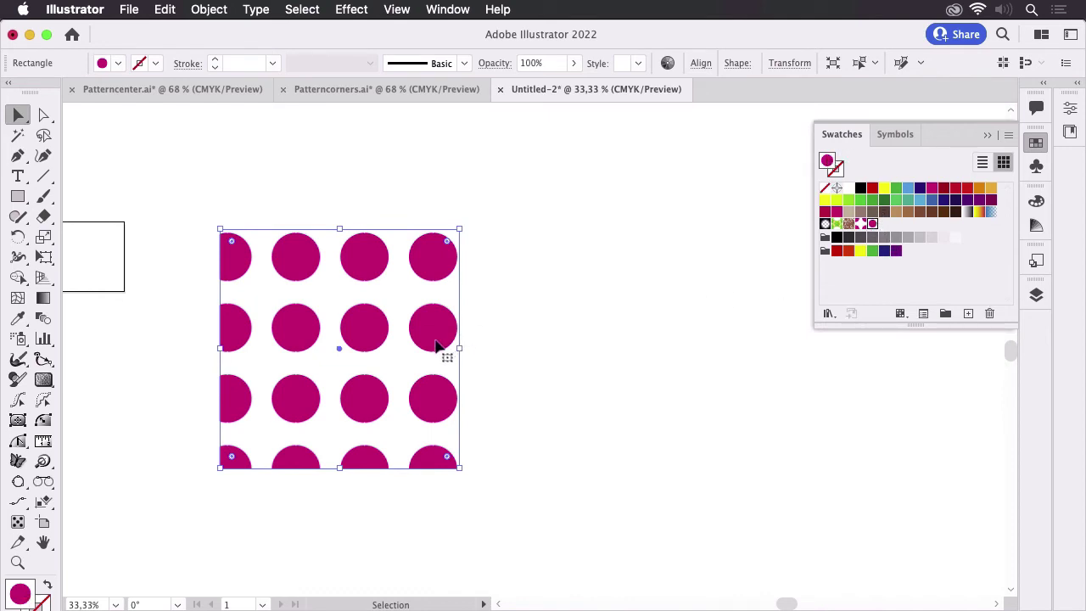
- Duplicate the rectangle to the right, fill the copy with the other dot pattern, and select both
left_click_drag(441, 346, 490, 348)
left_click_drag(737, 331, 746, 331)
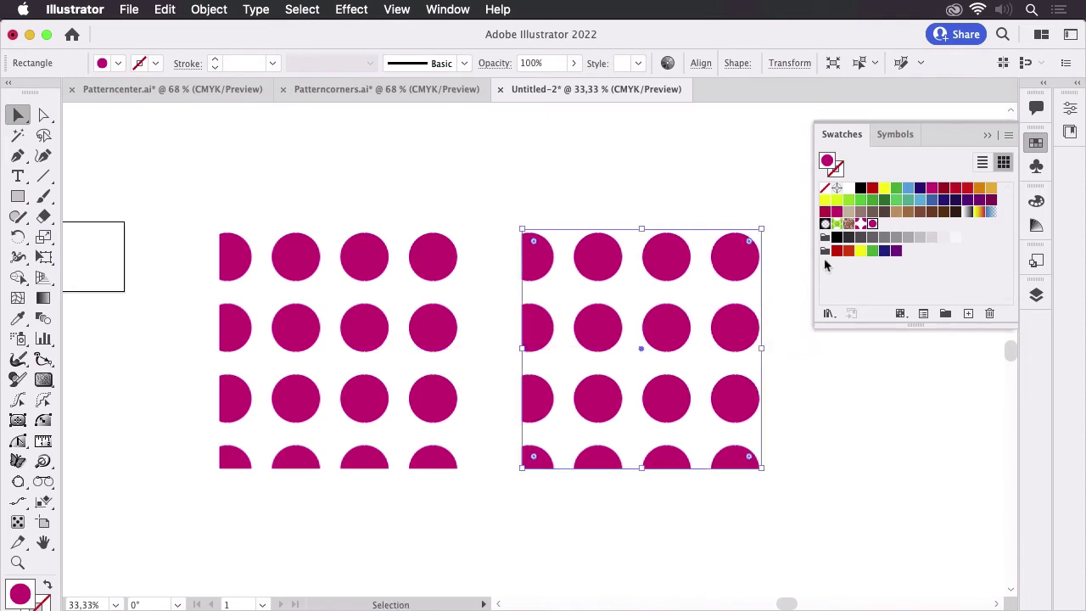
left_click(860, 224)
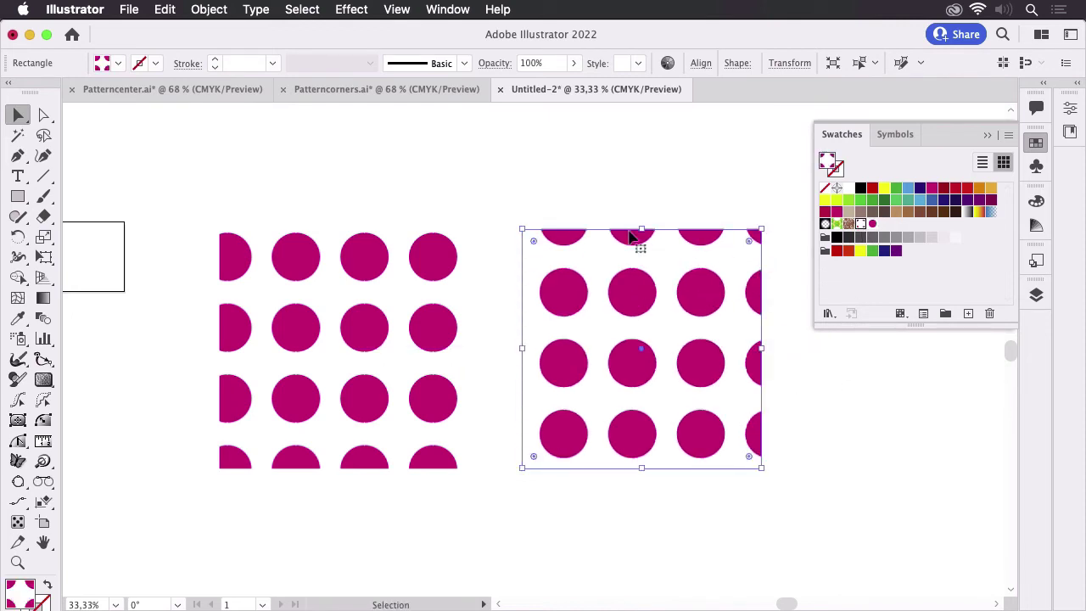
left_click(294, 294, "shift")
left_click_drag(230, 153, 737, 470)
- Expand both pattern rectangles with Object > Expand, then select the left expanded dot group
left_click(209, 10)
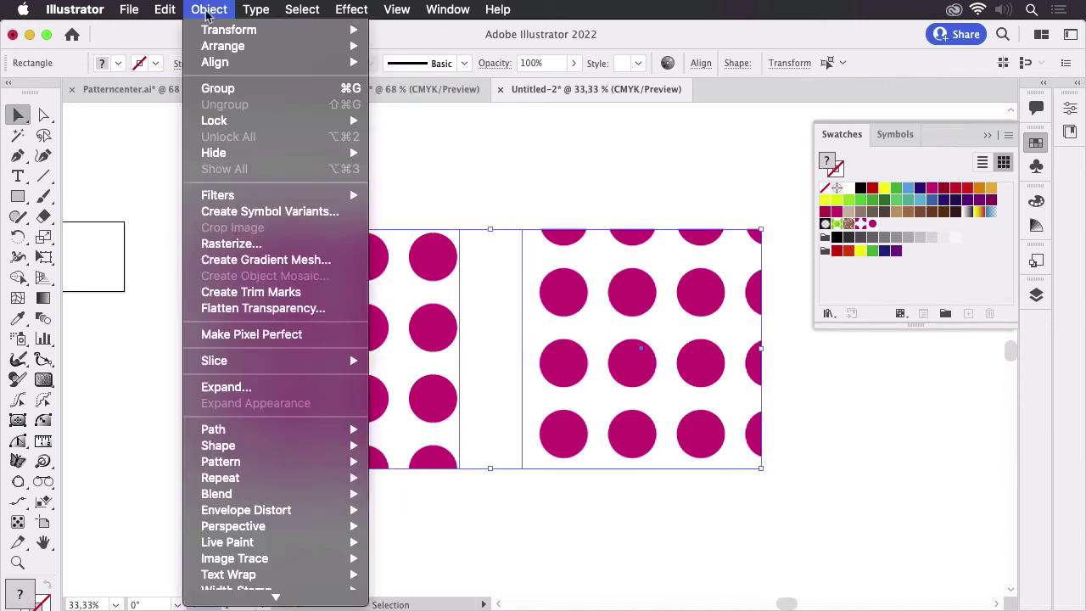
left_click(259, 389)
left_click(832, 459)
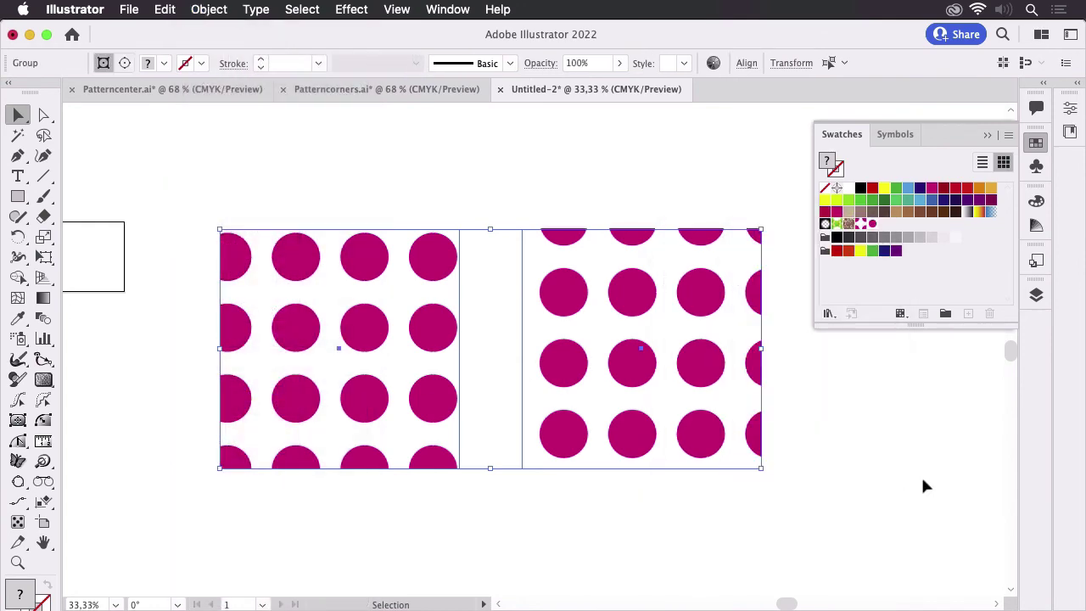
left_click(918, 472)
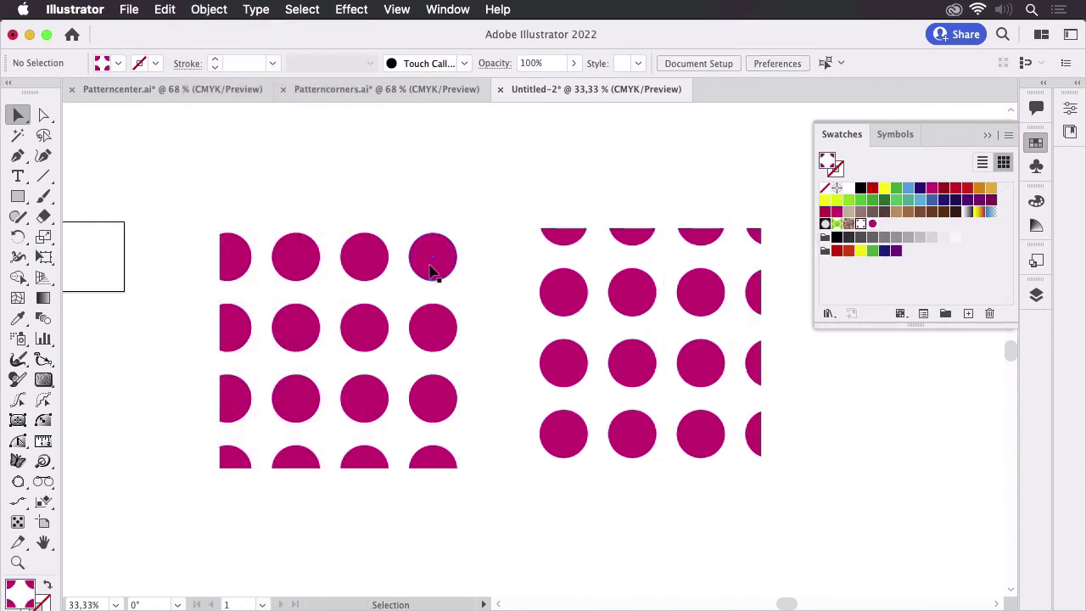
left_click_drag(208, 167, 419, 386)
left_click_drag(471, 488, 471, 489)
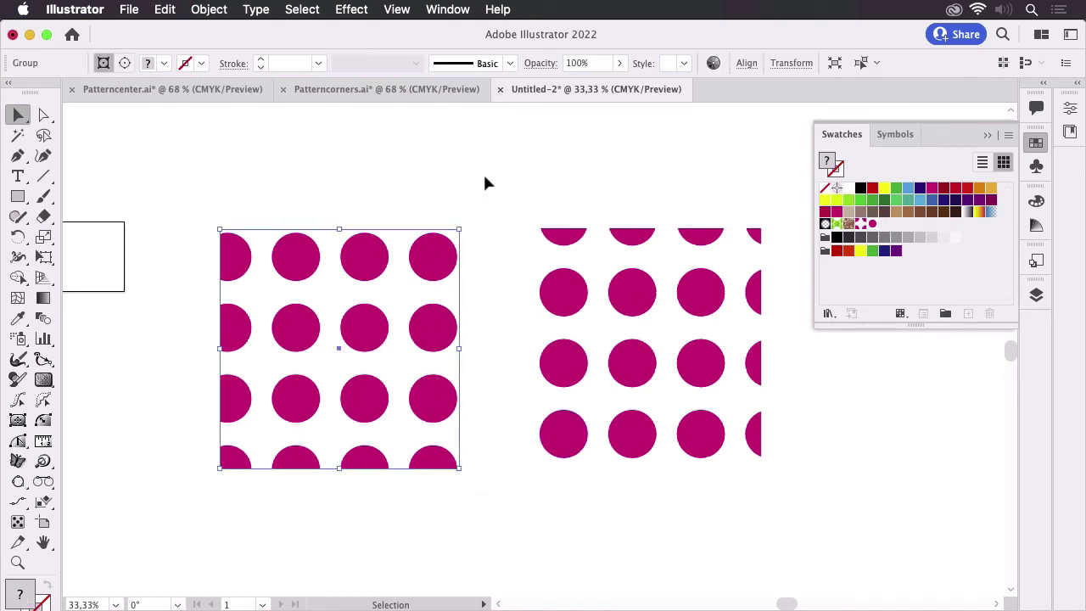
left_click(449, 10)
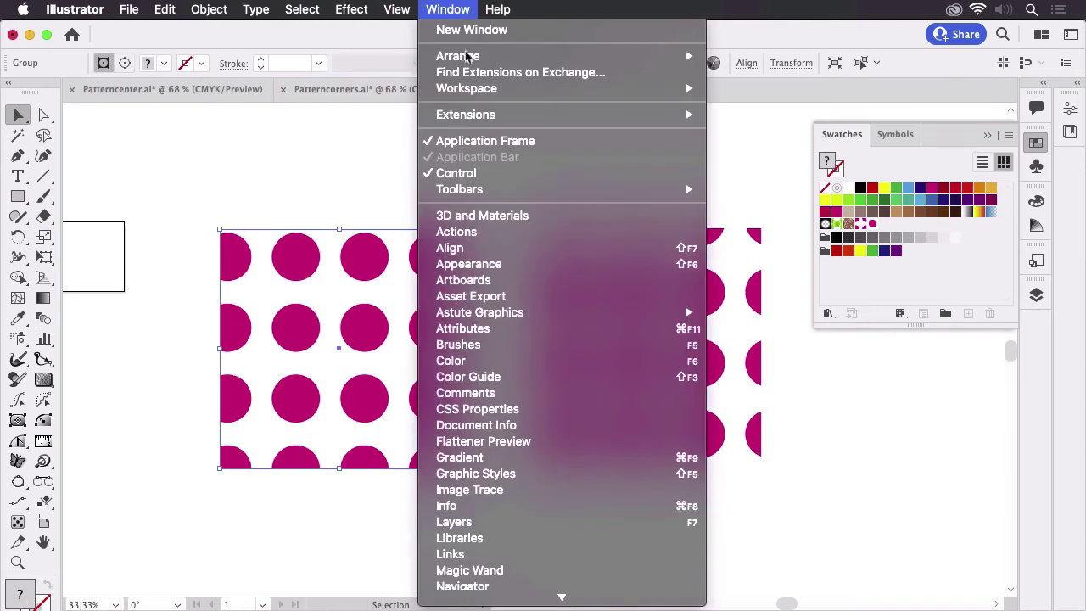
- Open the Document Info panel beside the artwork and set it to show Objects counts
left_click(608, 428)
left_click_drag(233, 178, 693, 154)
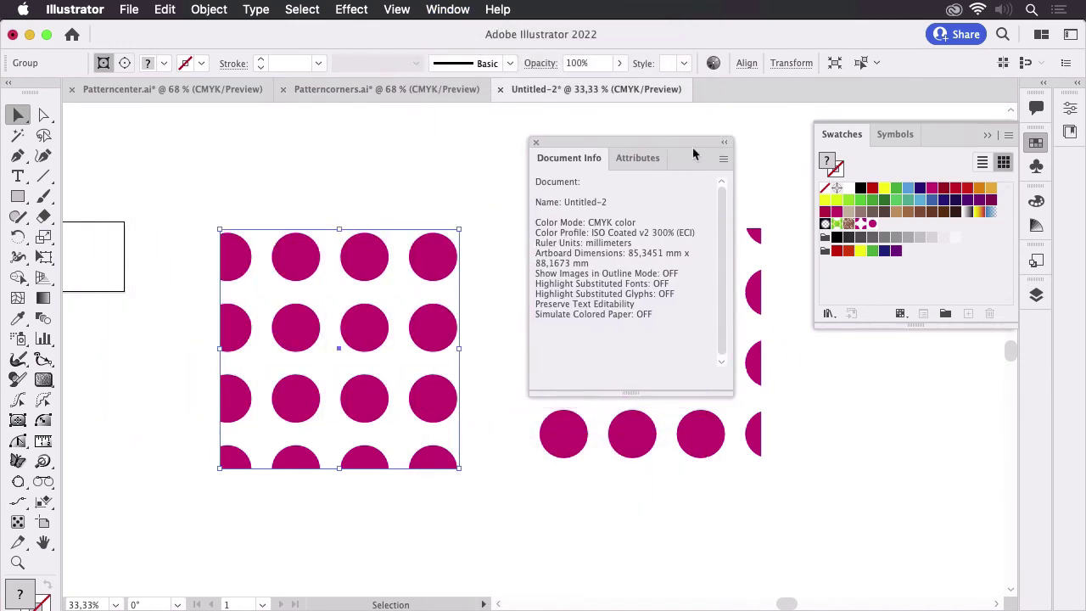
left_click(722, 158)
left_click(772, 202)
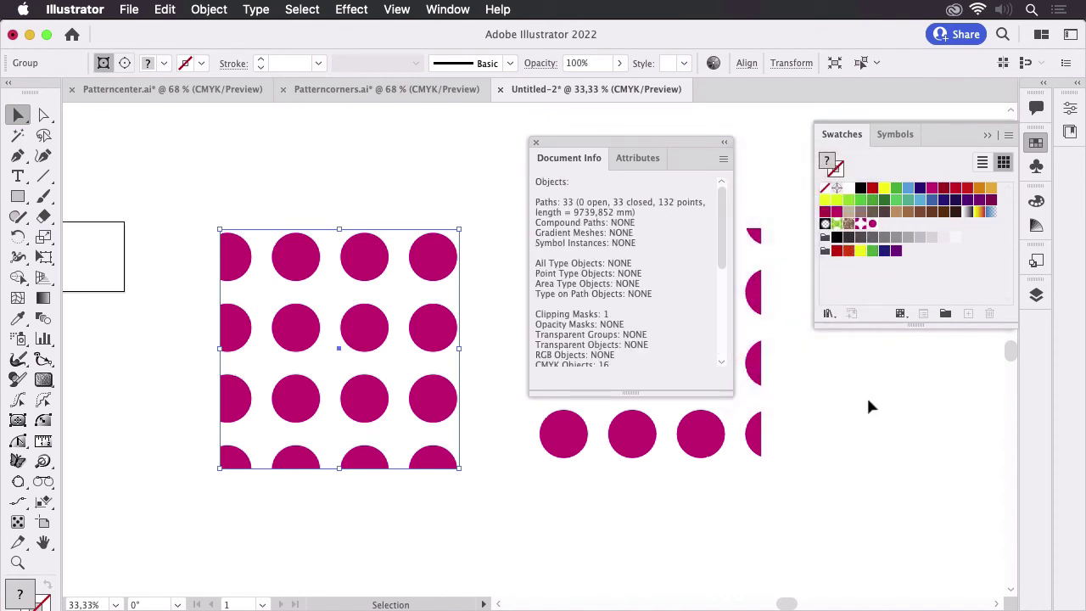
left_click_drag(604, 143, 581, 166)
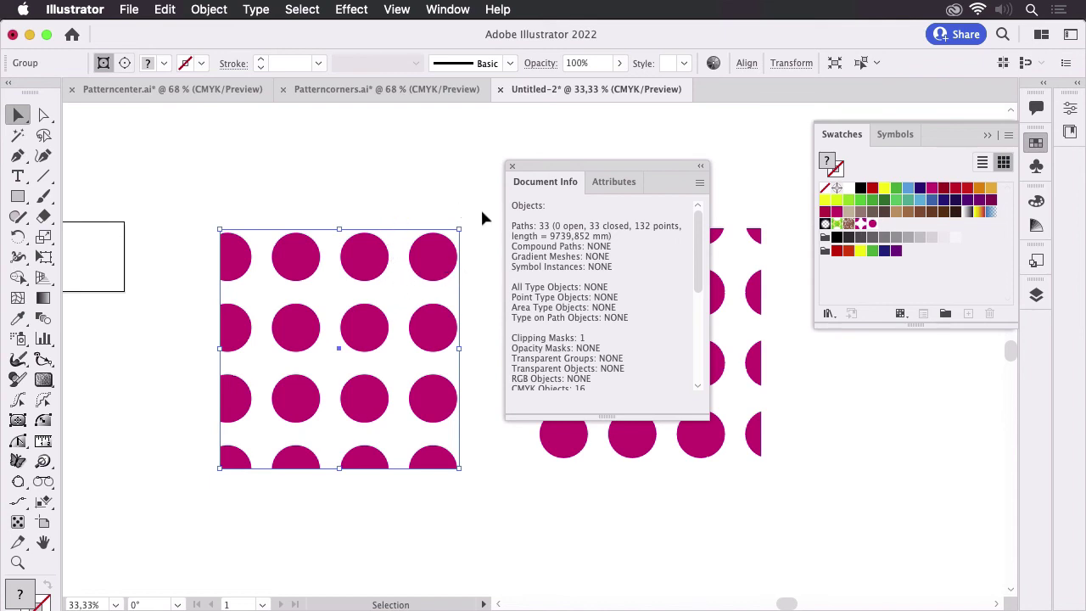
- Select the right dot group to read its counts: 81 closed paths, 324 points, 17 clipping masks
left_click_drag(402, 179, 81, 172)
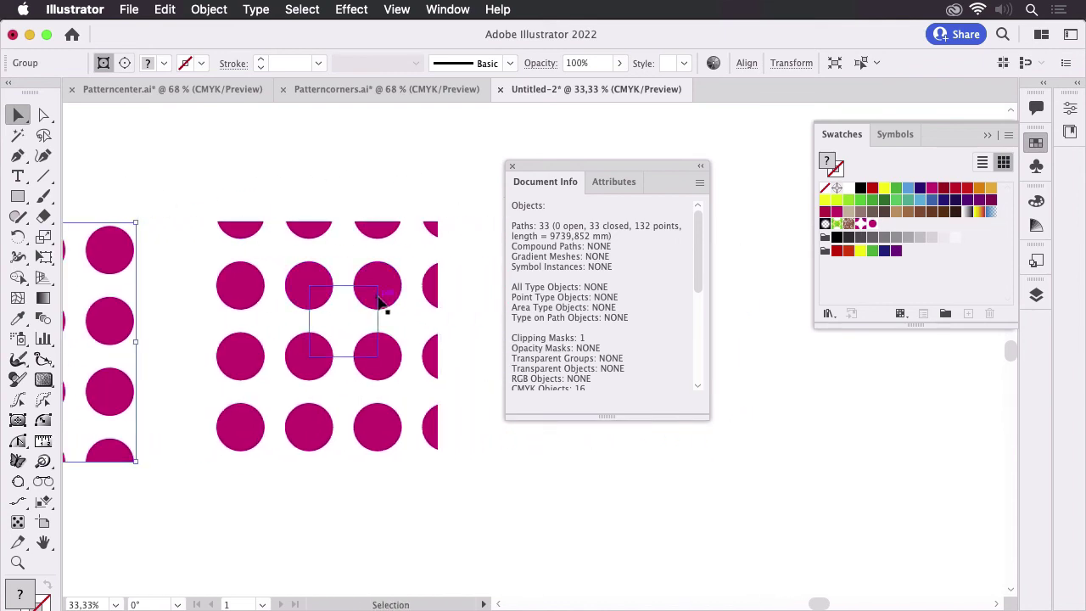
left_click(379, 302)
left_click_drag(559, 172, 514, 224)
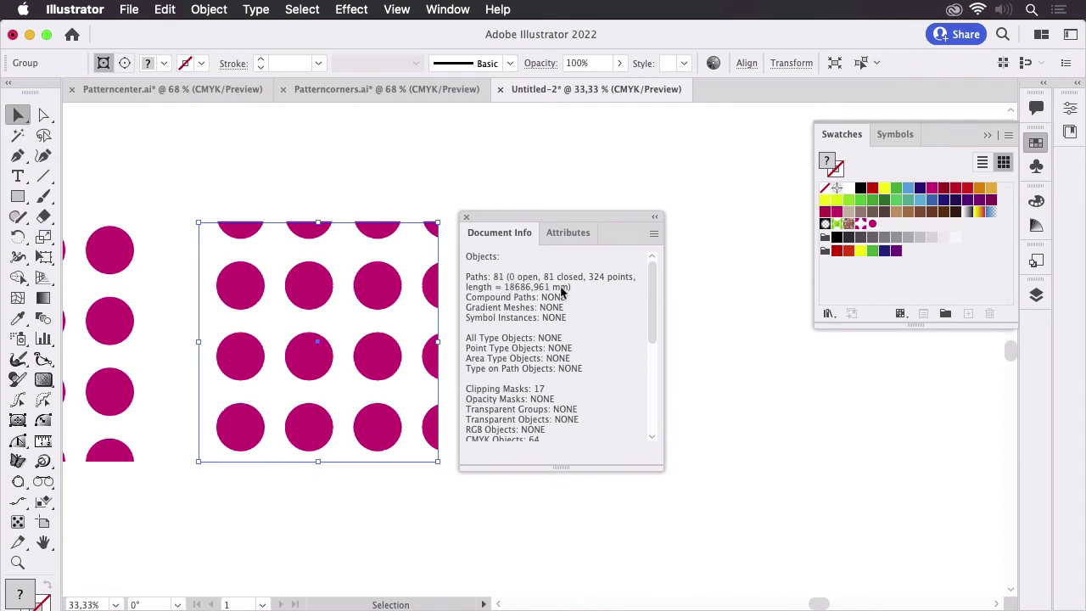
left_click_drag(498, 218, 552, 207)
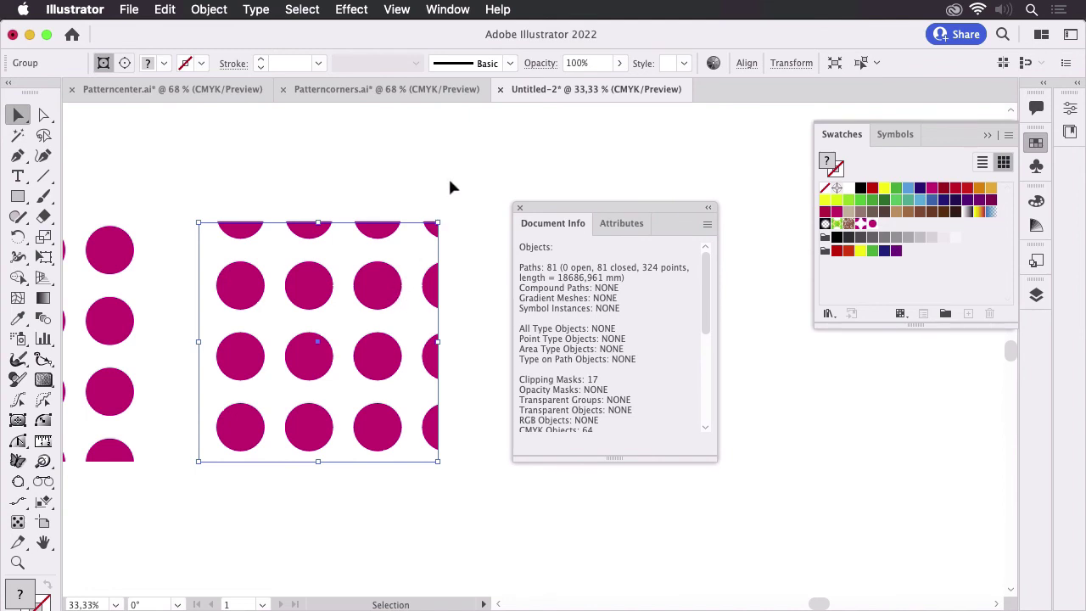
scroll(407, 170, "left", 5)
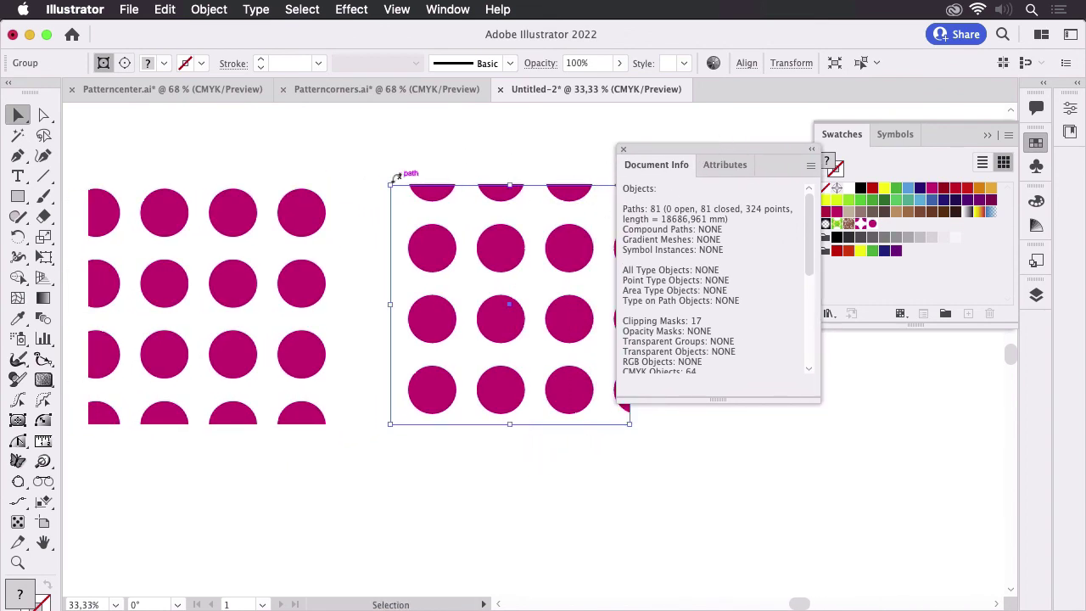
left_click_drag(367, 177, 458, 155)
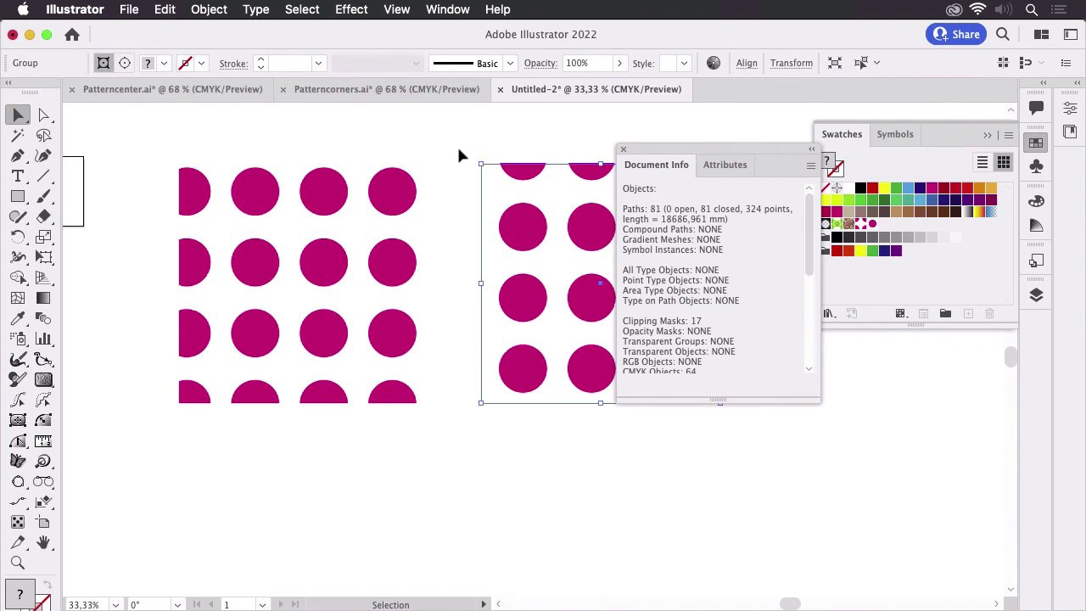